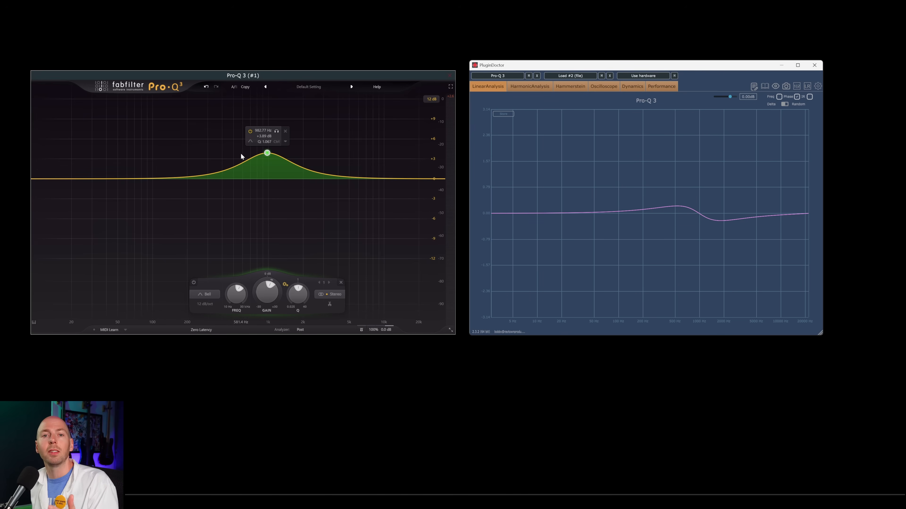
Step: Shift the bell band slightly lower, then set its gain to 6 dB and its frequency to 1000 Hz
mouse_move(267, 152)
left_mouse_down()
mouse_move(276, 155)
mouse_move(257, 153)
left_mouse_up()
double_click(264, 297)
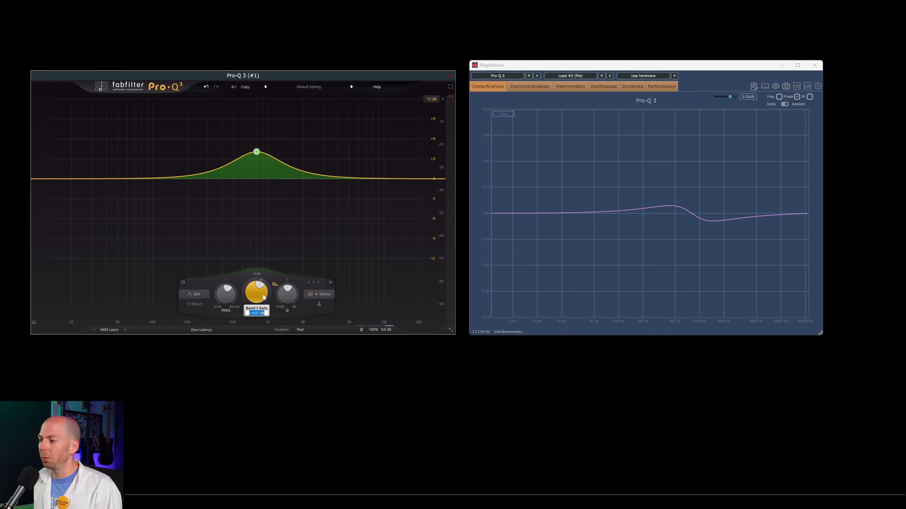
type("6")
key("Return")
double_click(216, 289)
type("1000")
key("Return")
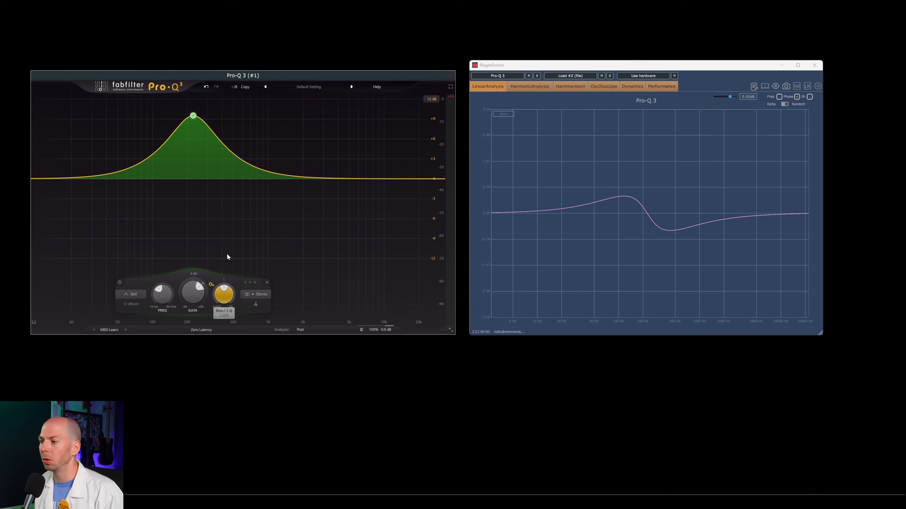
Step: Move the bell band to a -30 dB cut near 1 kHz, raise it to about +30 dB near 89 Hz, and sweep that boost into the highs
left_click_drag(193, 116, 273, 270)
left_click_drag(272, 215, 273, 289)
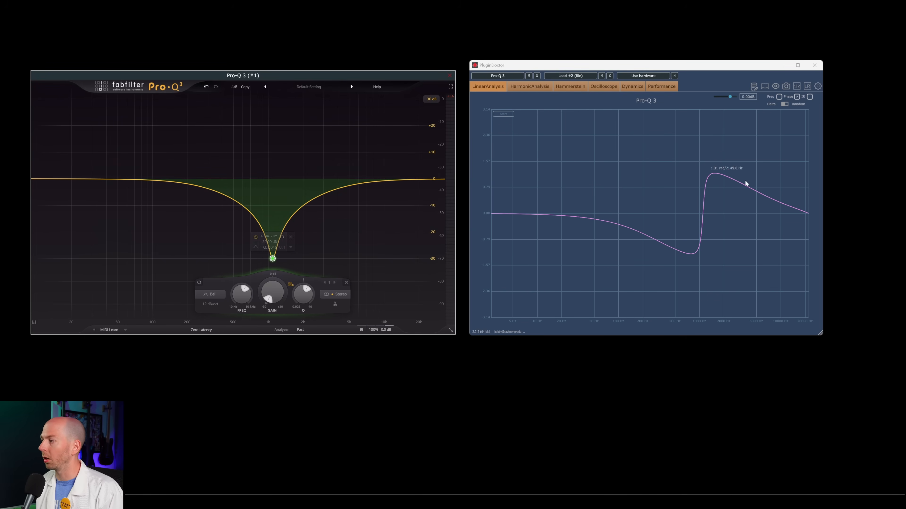
mouse_move(272, 261)
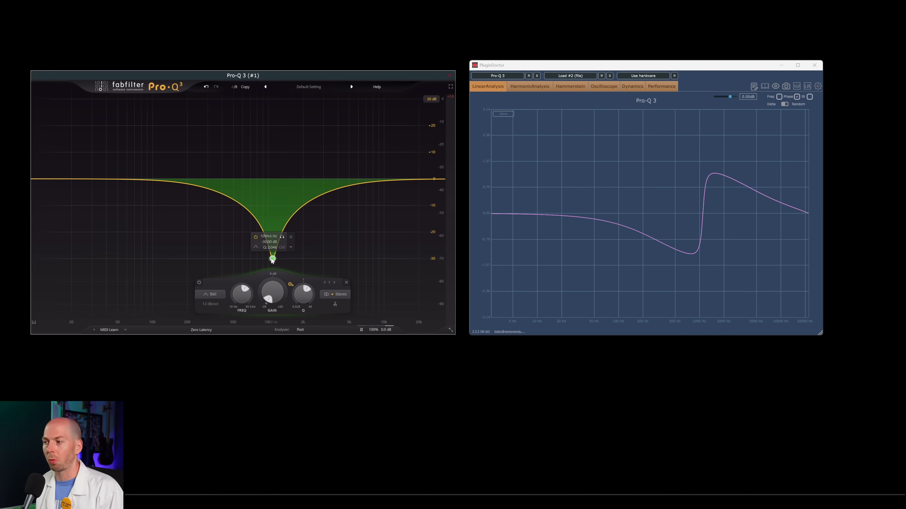
left_click_drag(272, 259, 146, 101)
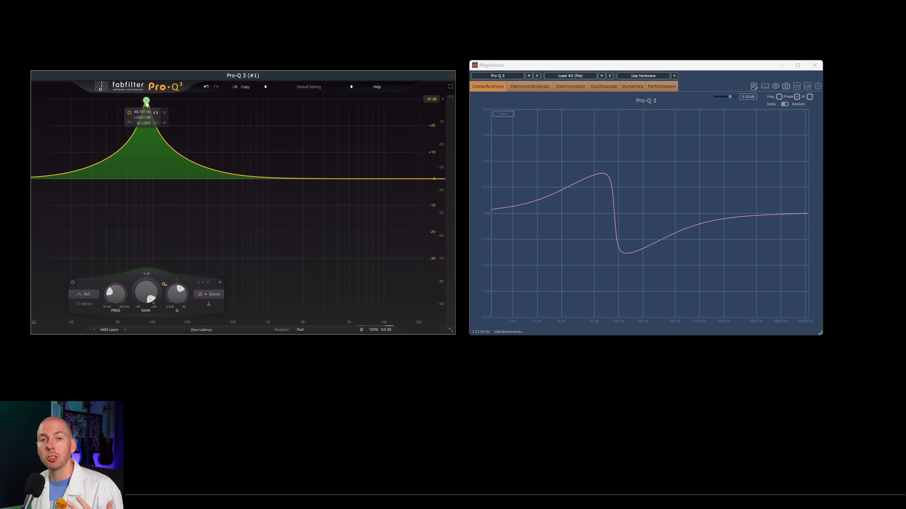
left_click_drag(146, 101, 380, 99)
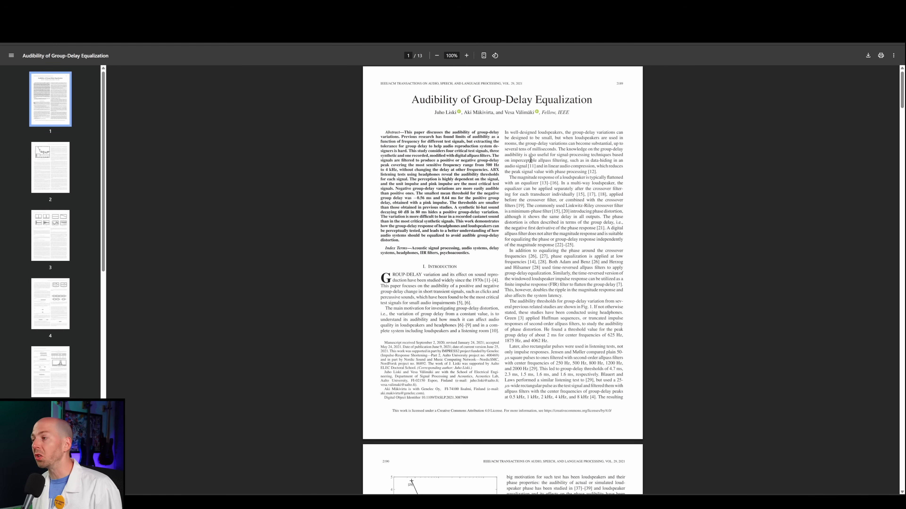
Step: In the group-delay paper, zoom to 305% on Fig. 1 on page 2 and examine the audibility thresholds
scroll(530, 160, "down", 8)
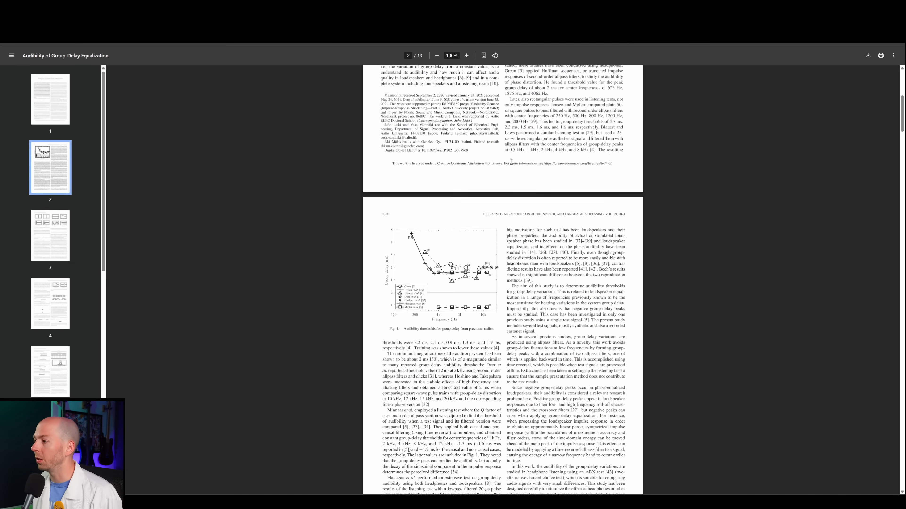
scroll(449, 216, "up", 10, "ctrl")
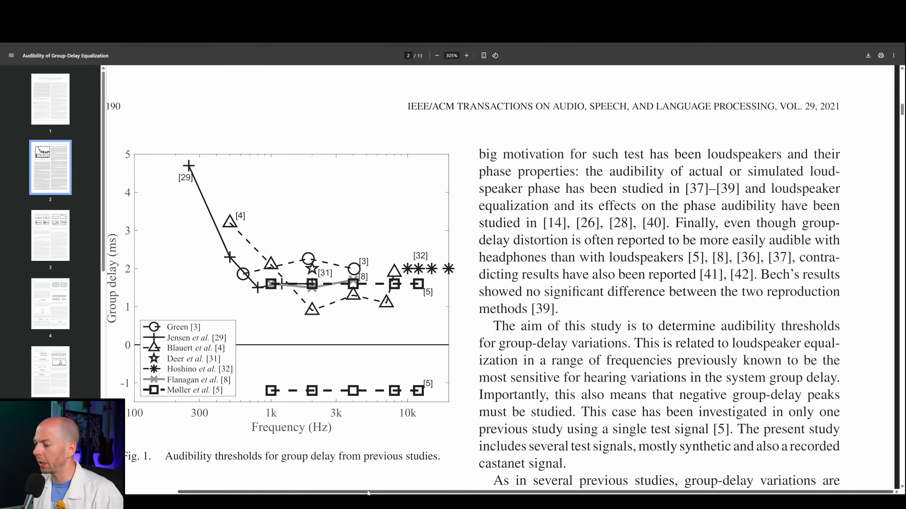
scroll(189, 383, "left", 3)
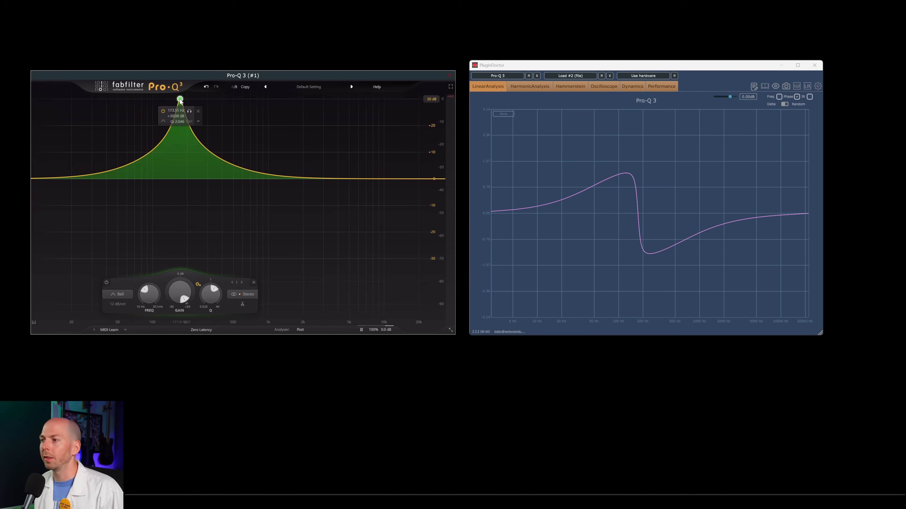
Step: Adjust the bell band to about 907 Hz with about 11 dB of boost, then delete it
mouse_move(281, 149)
left_mouse_down()
mouse_move(269, 143)
mouse_move(269, 228)
mouse_move(264, 150)
left_mouse_up()
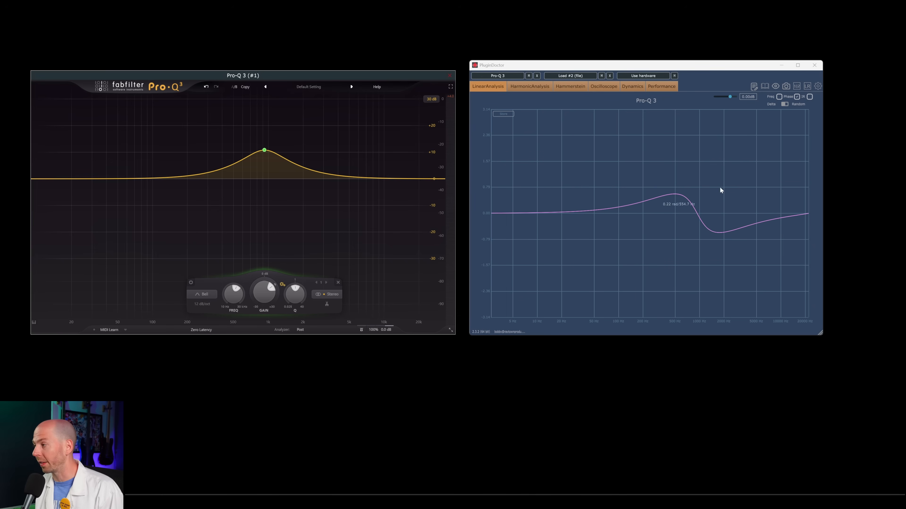
mouse_move(265, 150)
left_mouse_down()
mouse_move(283, 156)
mouse_move(245, 146)
mouse_move(263, 146)
left_mouse_up()
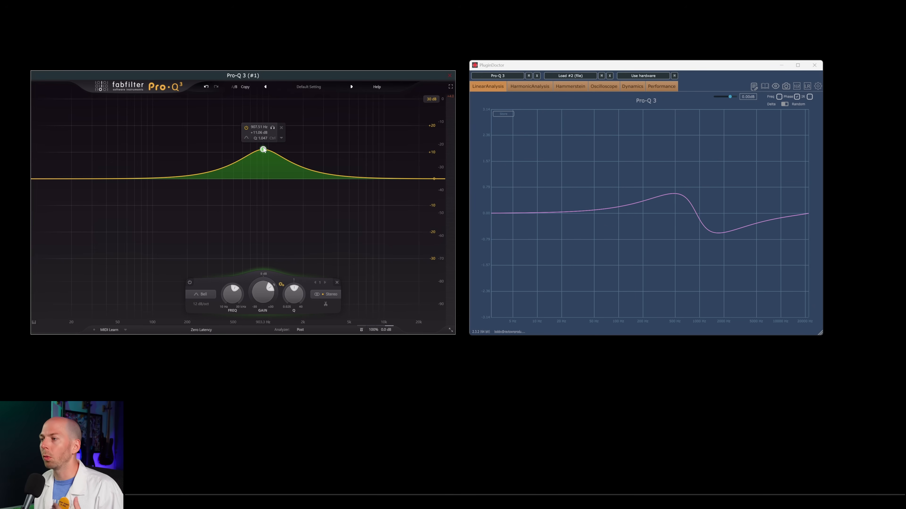
left_click(281, 127)
Step: Add a 12 dB/oct low cut at about 260 Hz, and try a +30 dB bell near 6.2 kHz before removing that bell
left_click(49, 179)
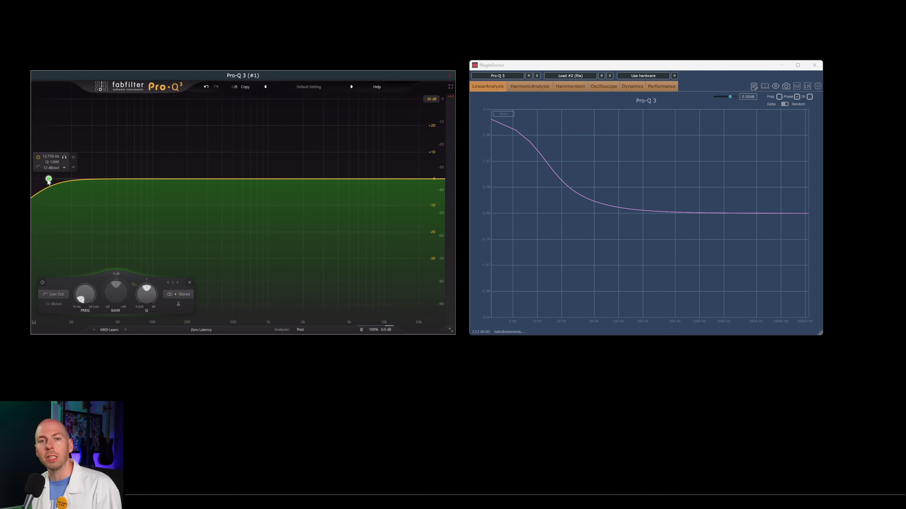
left_click_drag(49, 179, 200, 178)
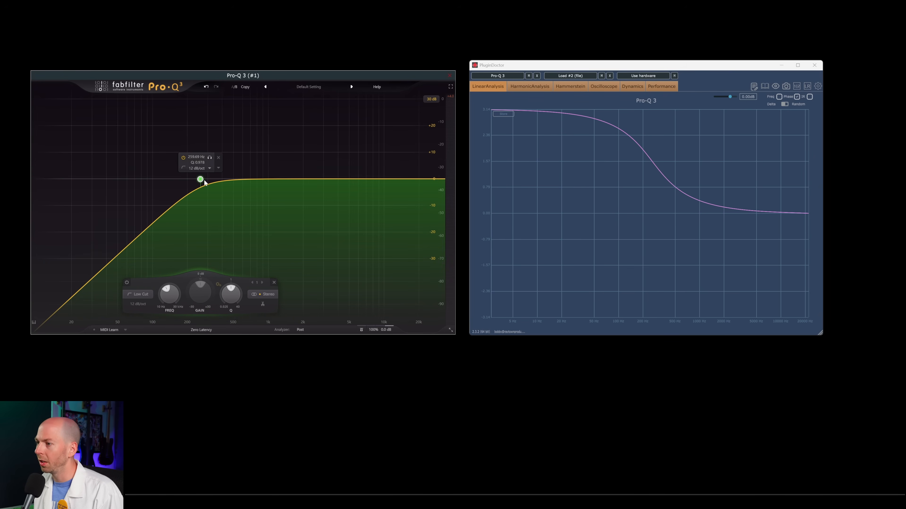
left_click_drag(354, 178, 359, 88)
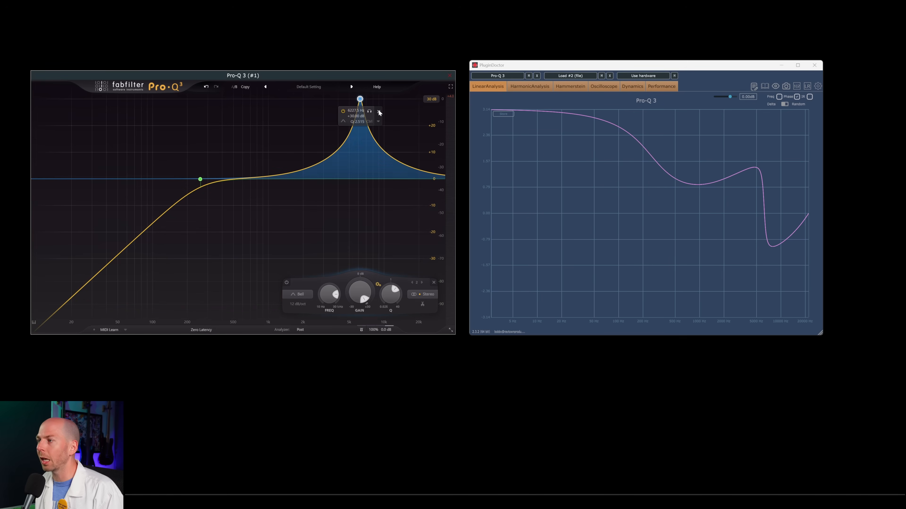
left_click(378, 110)
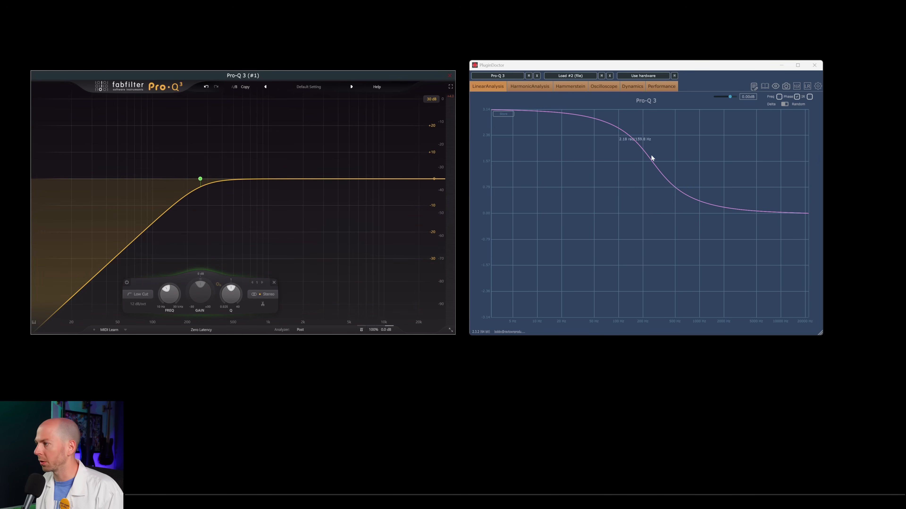
Step: Set the low-cut band's frequency to 100 Hz
mouse_move(200, 178)
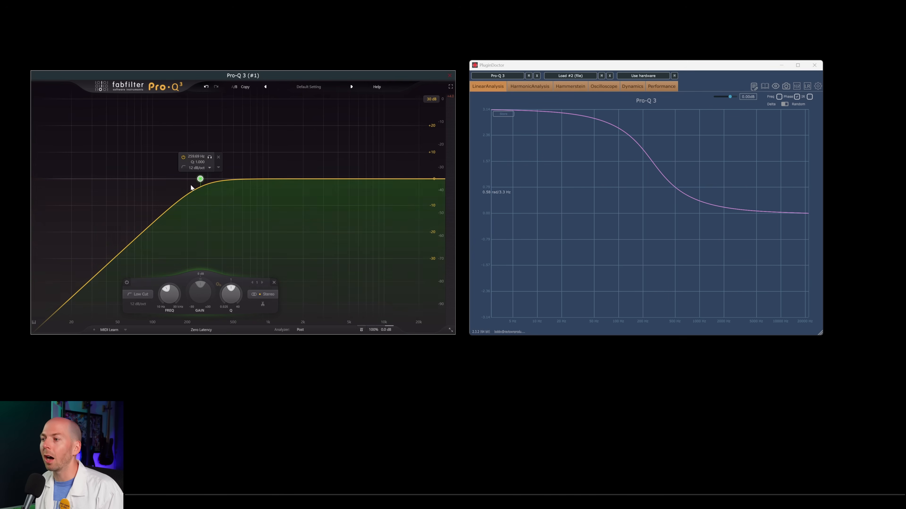
left_click(197, 157)
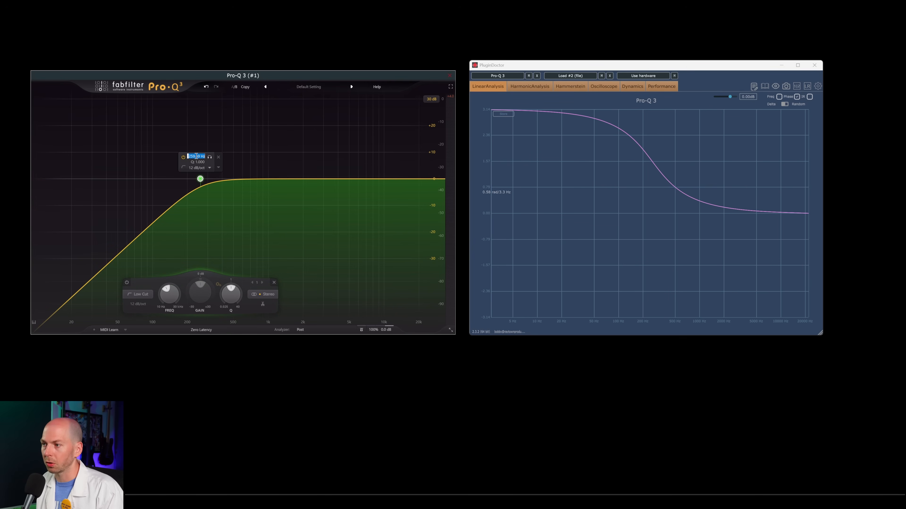
type("100")
key("Return")
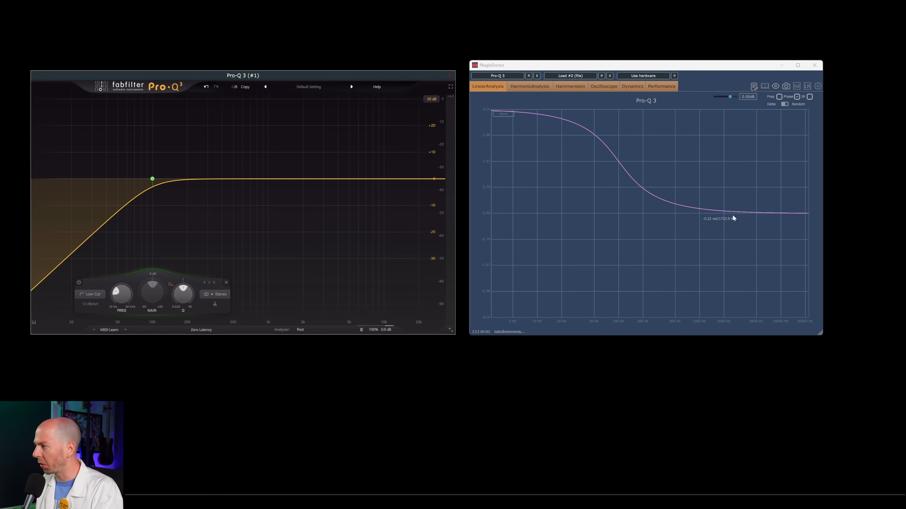
Step: Steepen the low cut's slope in stages to 18 dB/oct, 36 dB/oct and finally 48 dB/oct
mouse_move(148, 169)
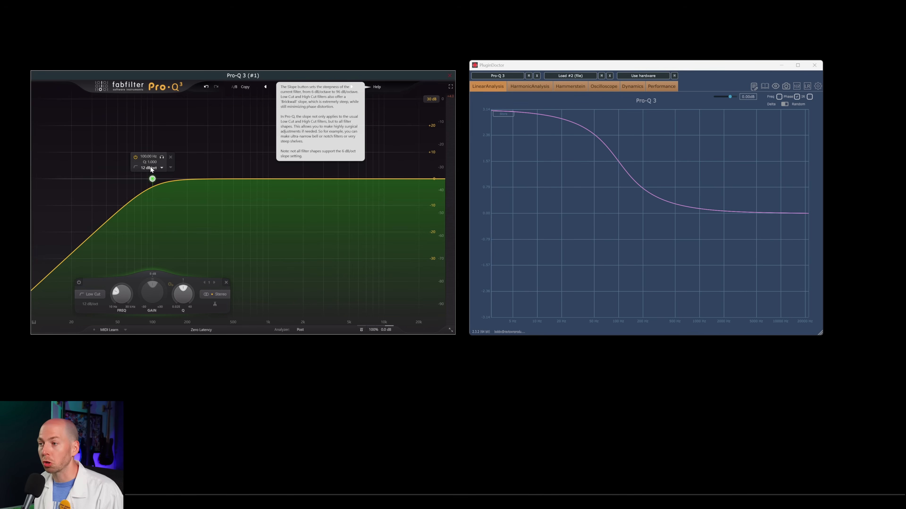
scroll(150, 166, "up", 1)
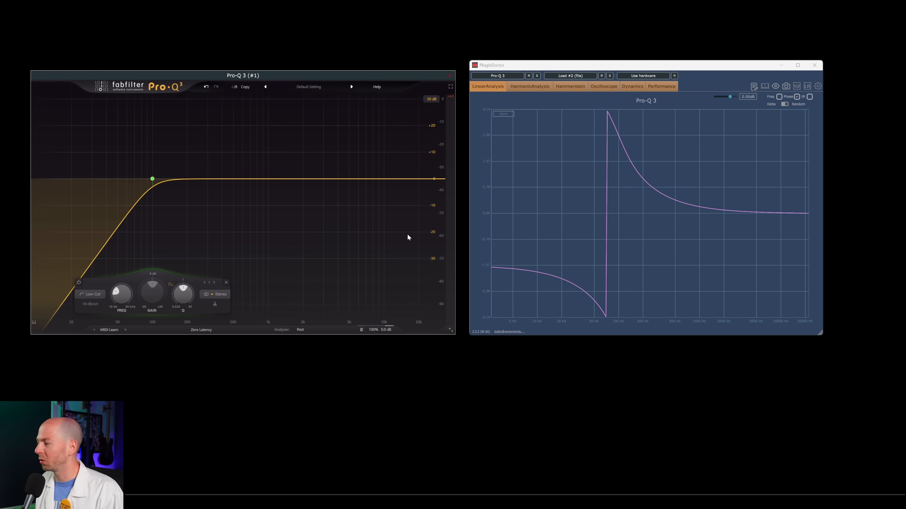
scroll(89, 303, "up", 3)
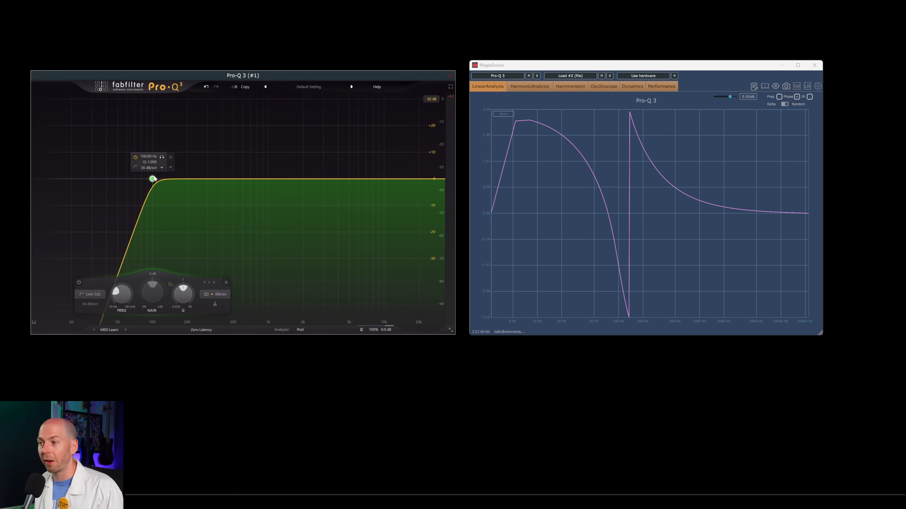
scroll(99, 306, "up", 1)
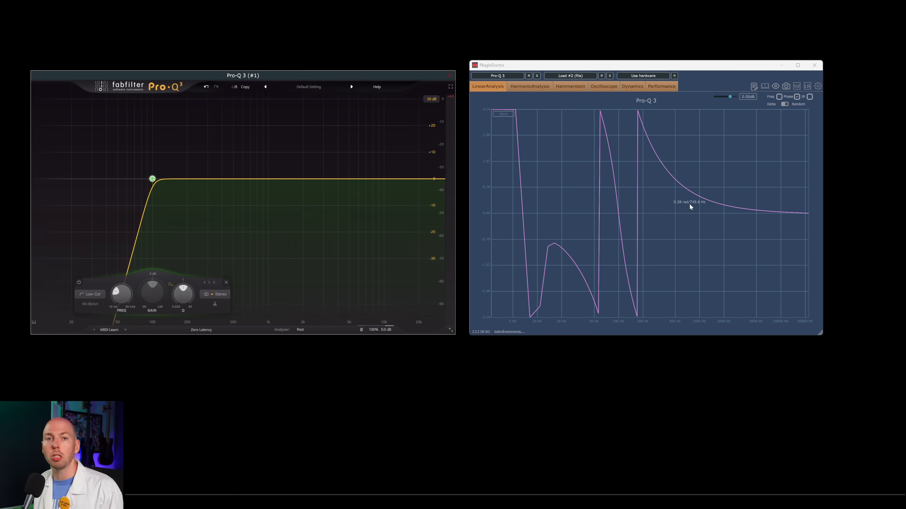
Step: Show the low cut's frequency response in the analyzer, then return to its phase plot for comparison
left_click(778, 97)
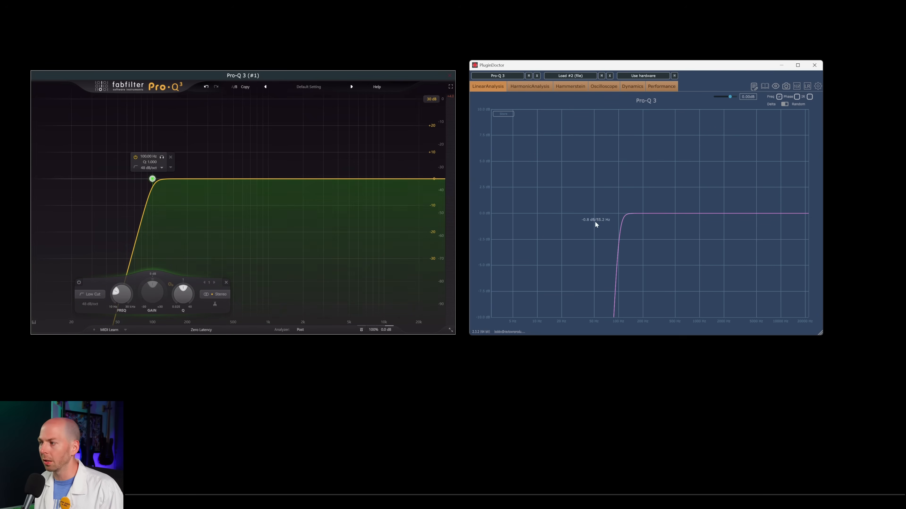
left_click(797, 97)
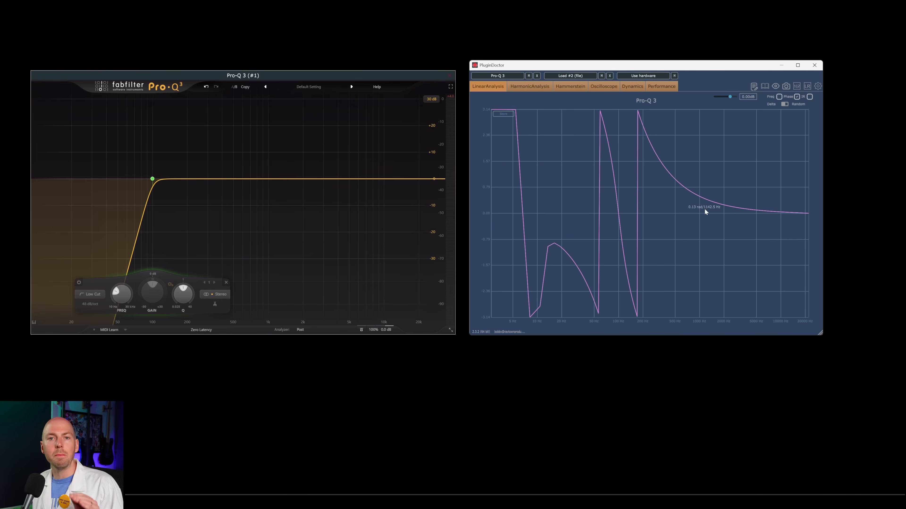
mouse_move(153, 179)
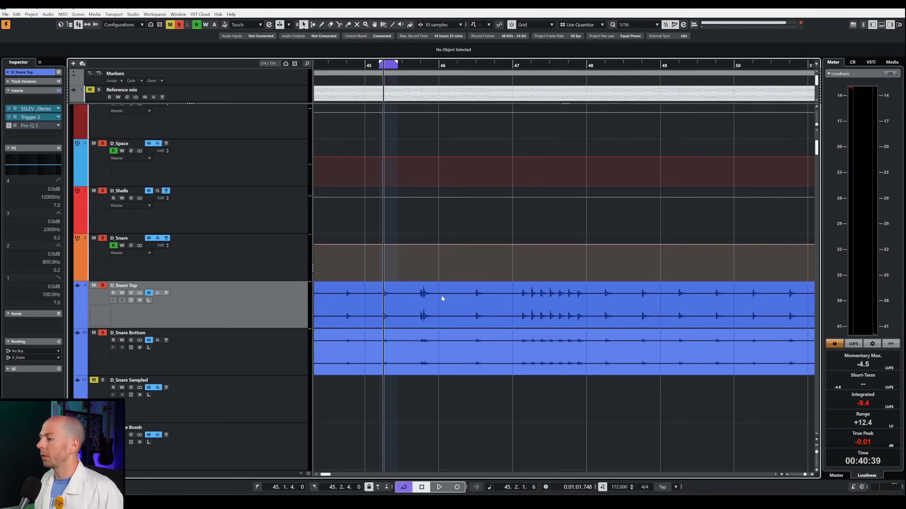
Step: In the Cubase project, locate the D_Snare Top and D_Snare Bottom tracks, select D_Snare Top, and audition the snare
scroll(276, 308, "up", 3)
scroll(385, 258, "down", 3)
scroll(385, 258, "down", 3)
scroll(259, 190, "up", 5)
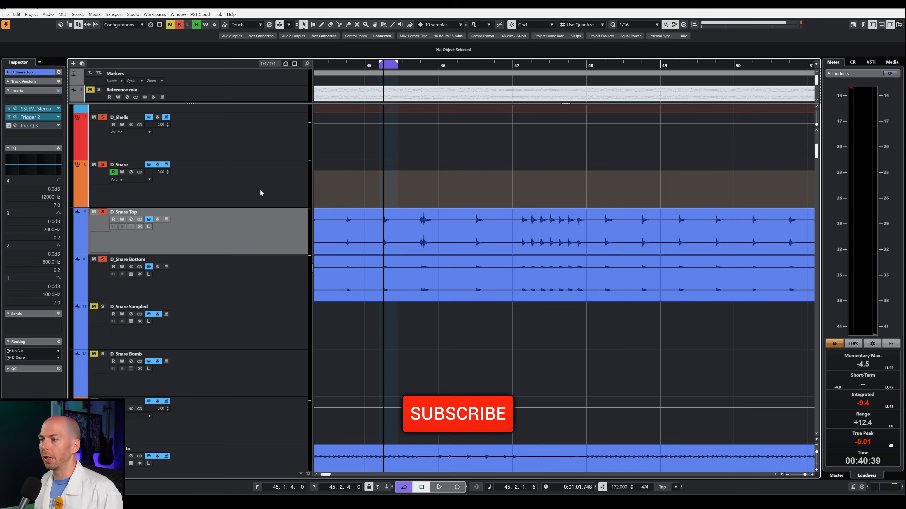
left_click(257, 418)
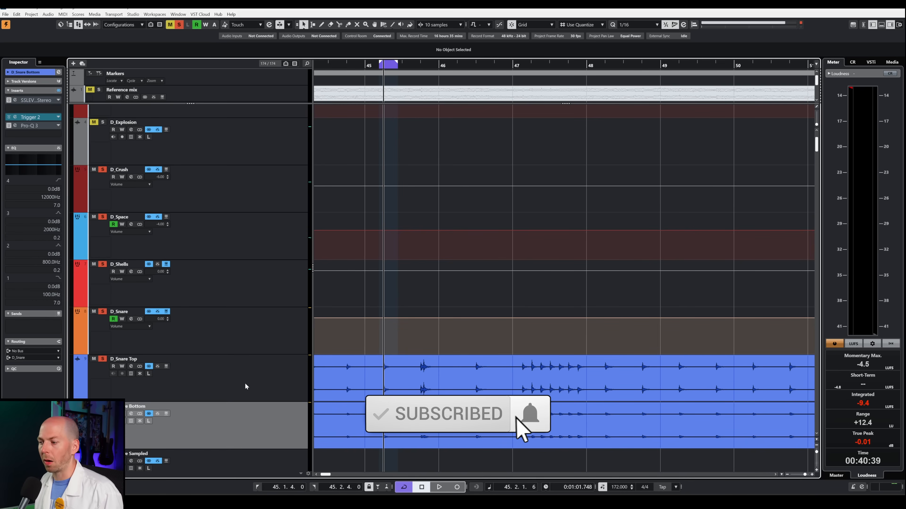
scroll(254, 401, "down", 3)
left_click(234, 261)
left_click(227, 291)
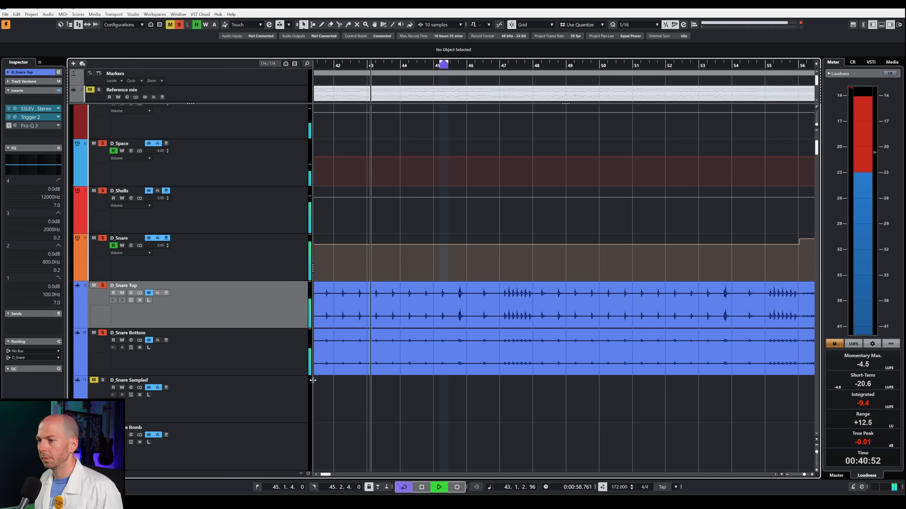
key("space")
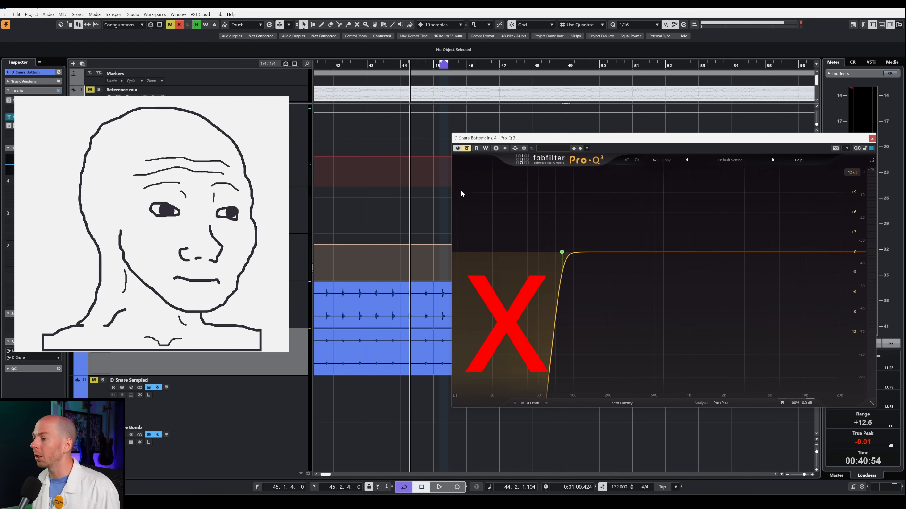
Step: Select D_Snare Bottom, play it from just before bar 42, and take its Pro-Q 3 low cut out of bypass while listening
left_click(222, 362)
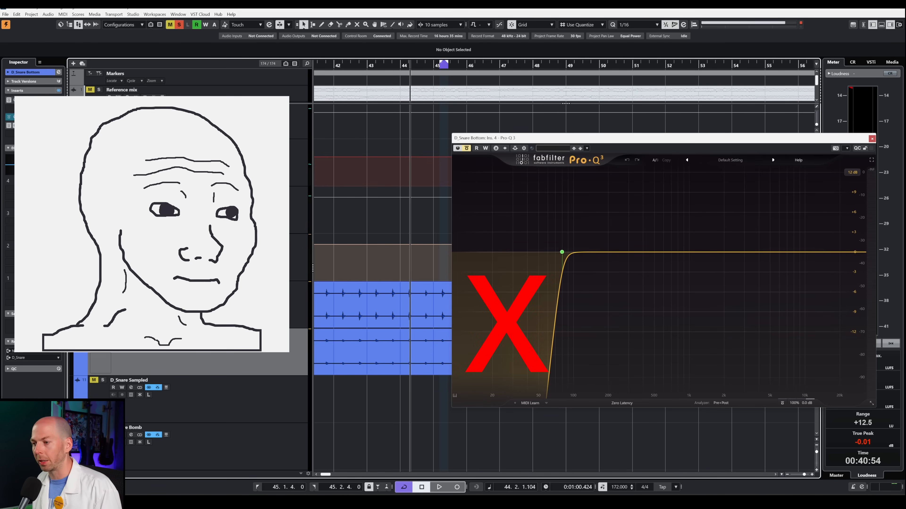
left_click(333, 66)
key("space")
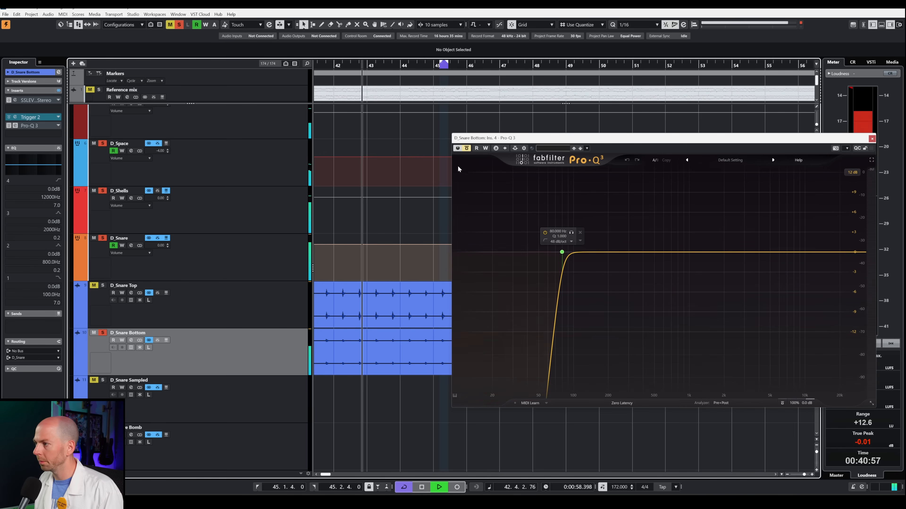
left_click(466, 148)
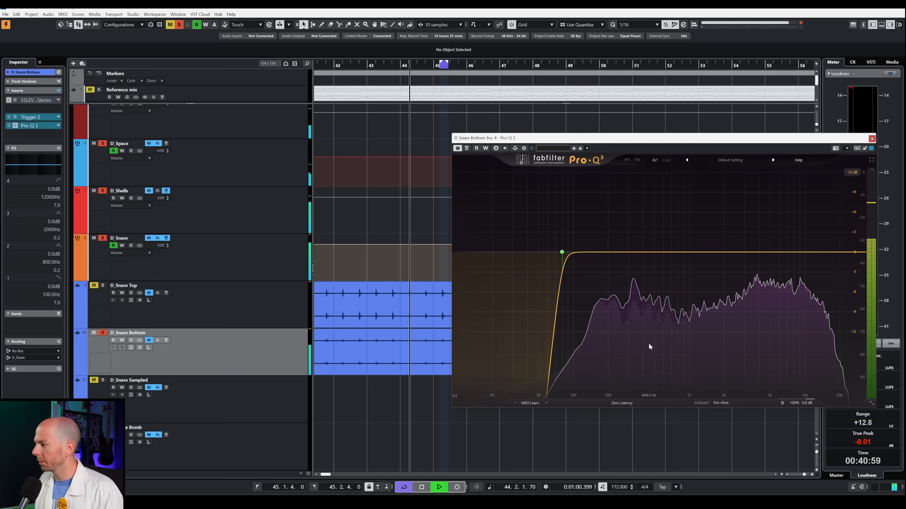
mouse_move(639, 335)
key("space")
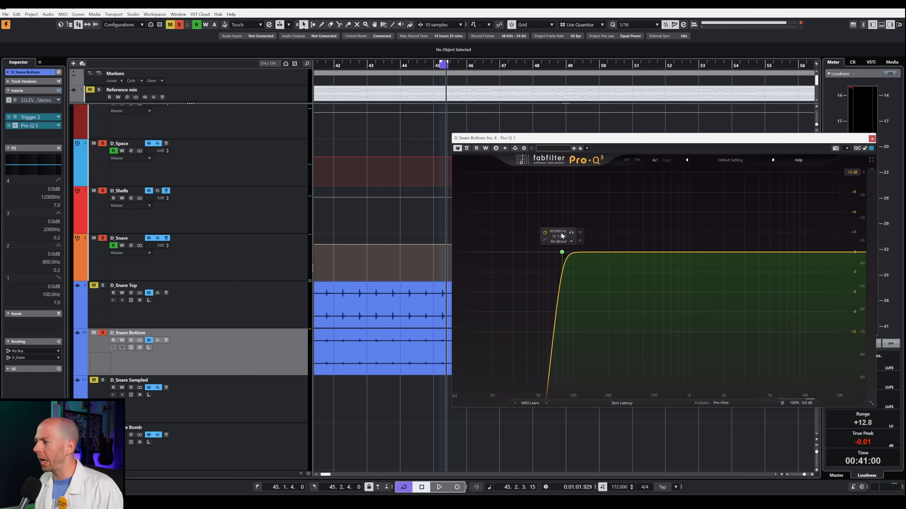
Step: Replay D_Snare Bottom from before bar 42 and toggle the bypass of its Pro-Q 3 low cut to compare the sound with and without it
left_click(563, 251)
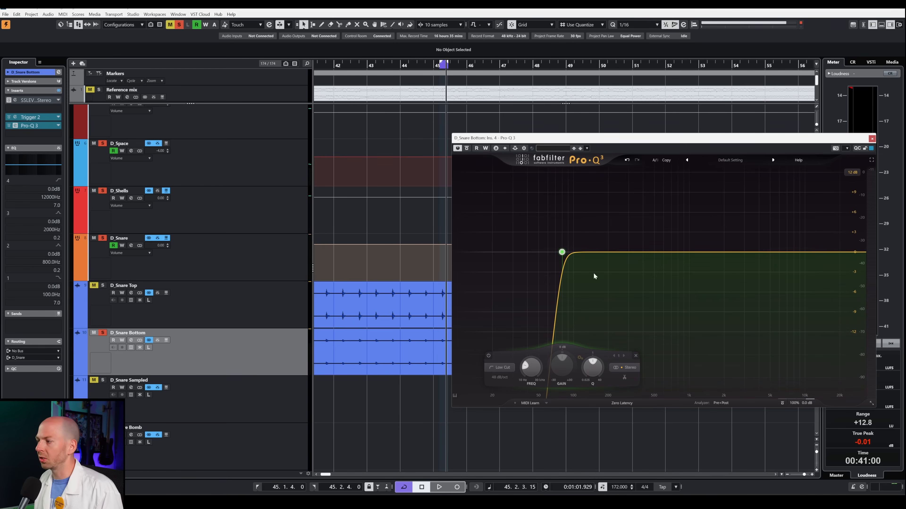
left_click(322, 66)
key("space")
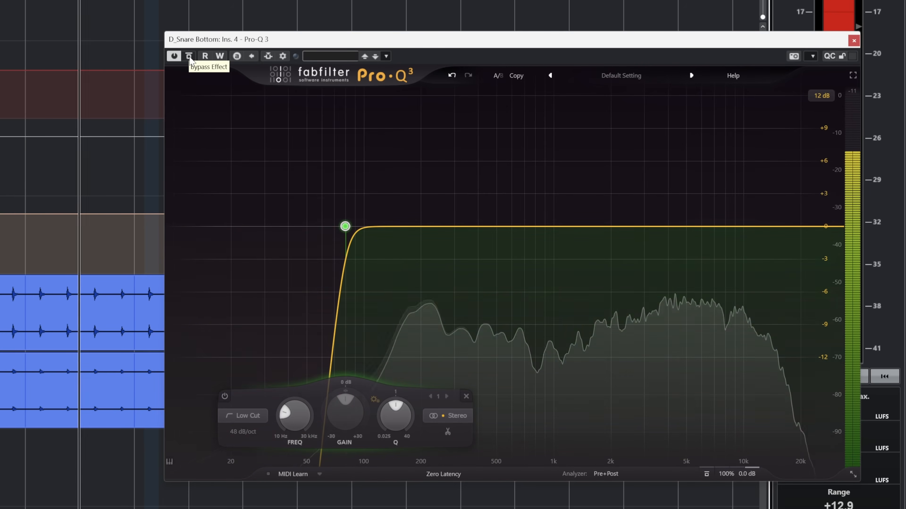
left_click(189, 56)
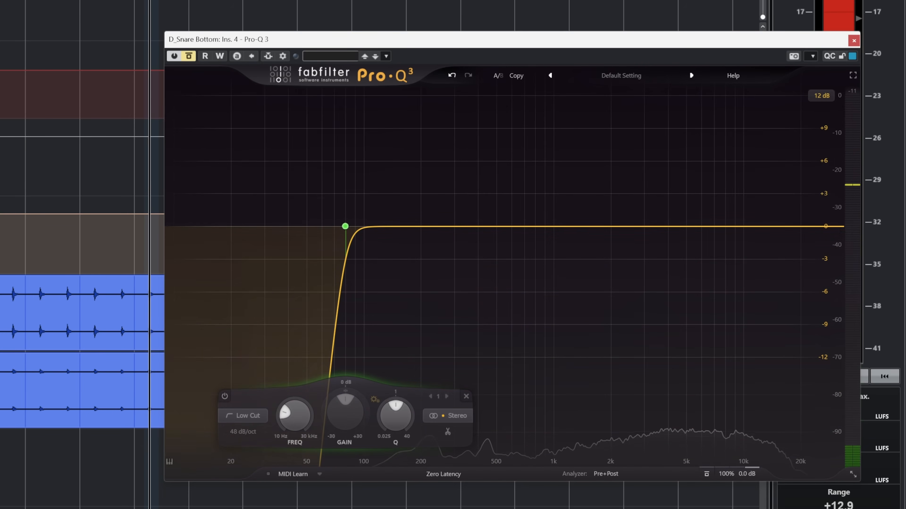
left_click(191, 59)
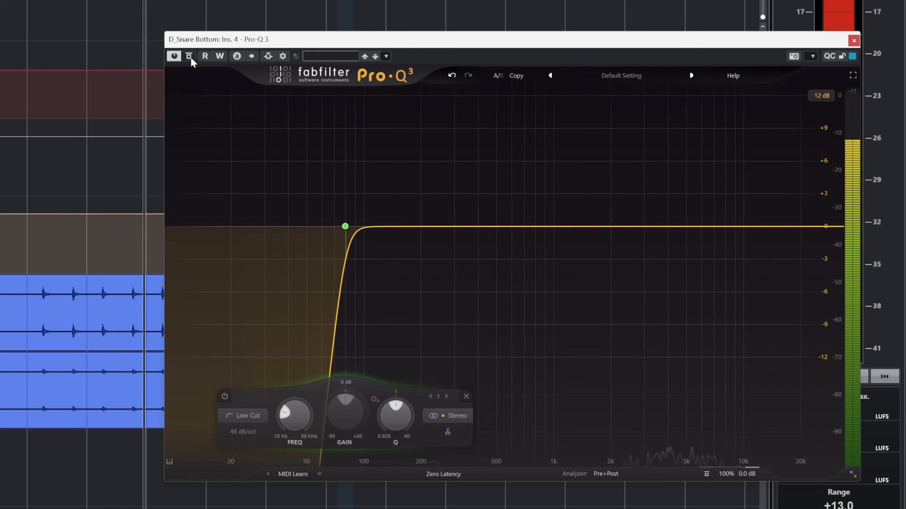
left_click(190, 57)
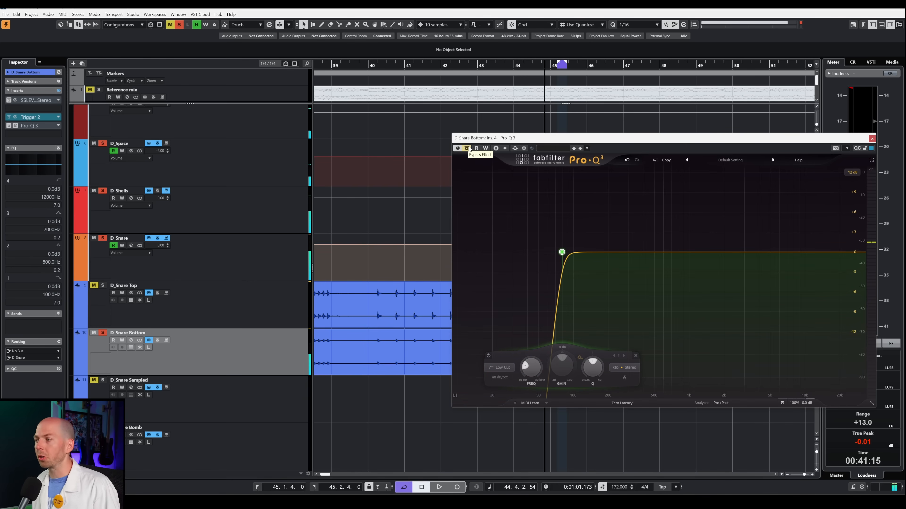
Step: Move the Pro-Q 3 window aside, select D_Snare Top, and zoom in with the playback position just after bar 40
left_click_drag(699, 139, 756, 126)
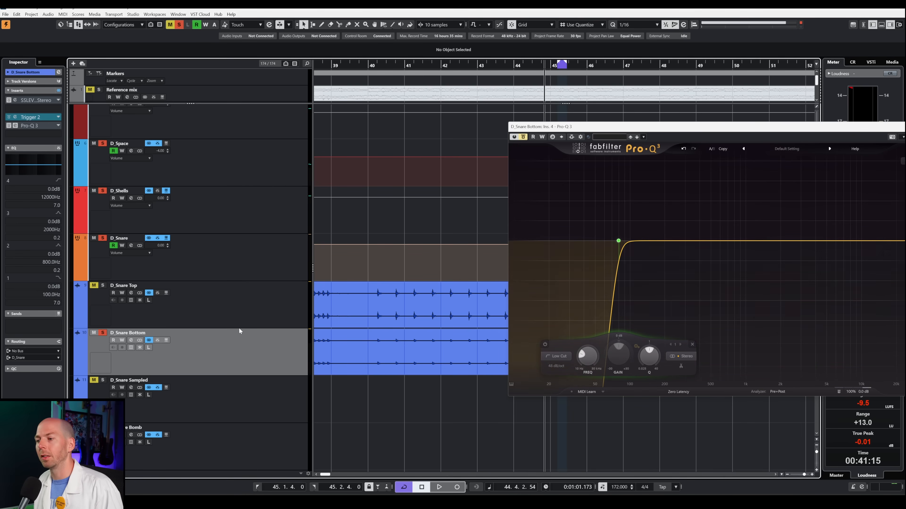
left_click(238, 318)
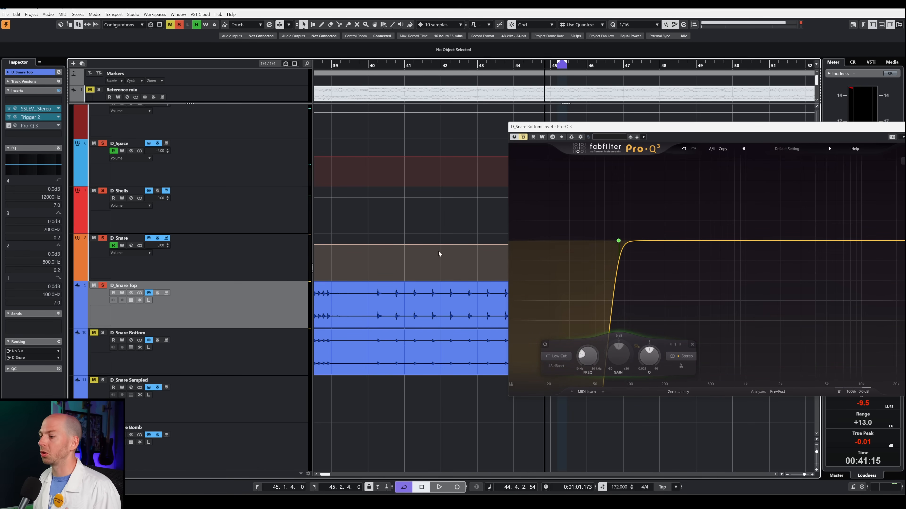
left_click_drag(367, 66, 373, 85)
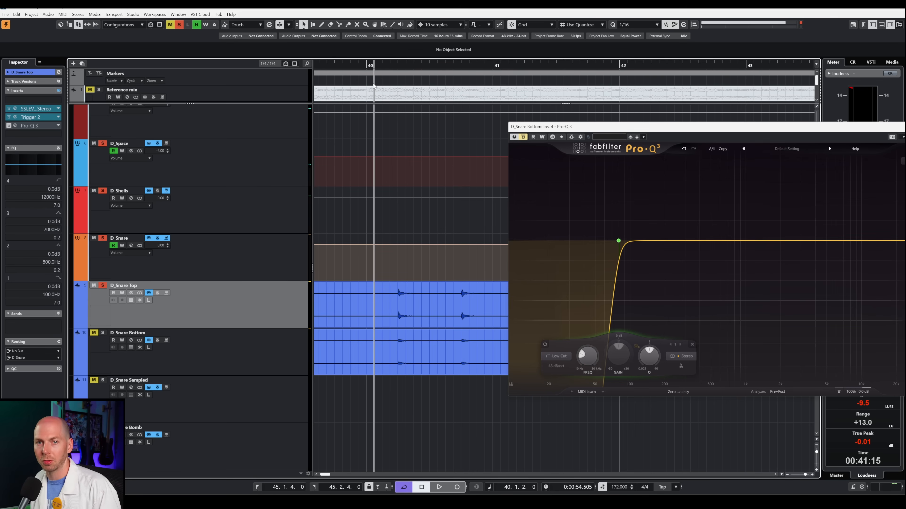
Step: Switch to PluginDoctor and examine the phase curve of the 48 dB/oct low cut around its cutoff frequency
mouse_move(626, 243)
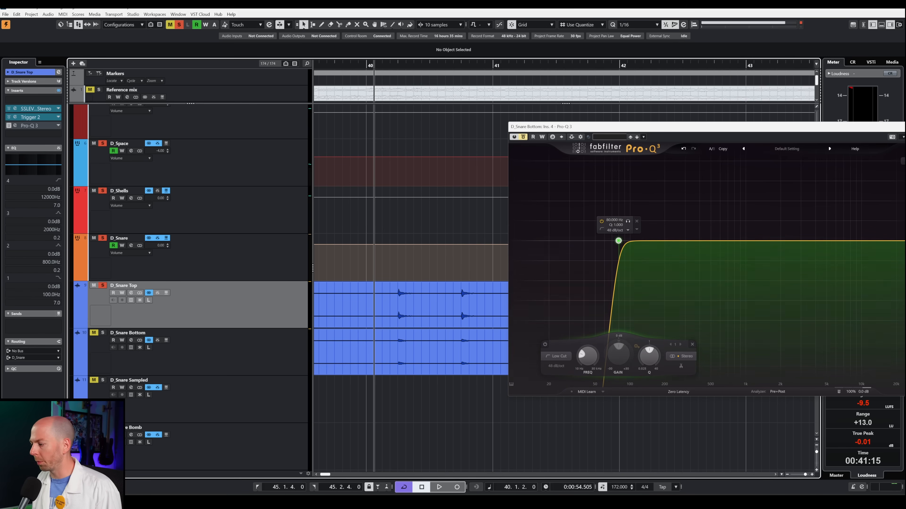
left_click(627, 471)
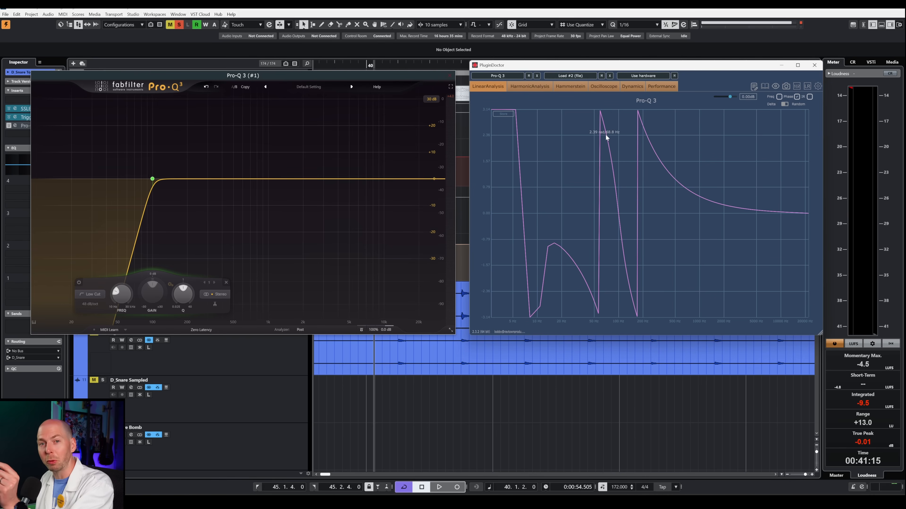
mouse_move(128, 180)
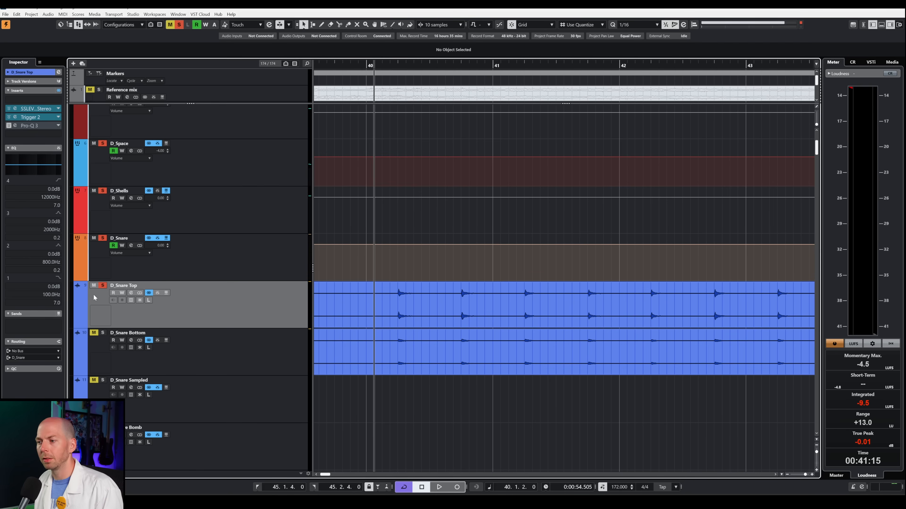
Step: In Cubase, play the snare from just after bar 40, switching the selected track between D_Snare Bottom and D_Snare Top
key("space")
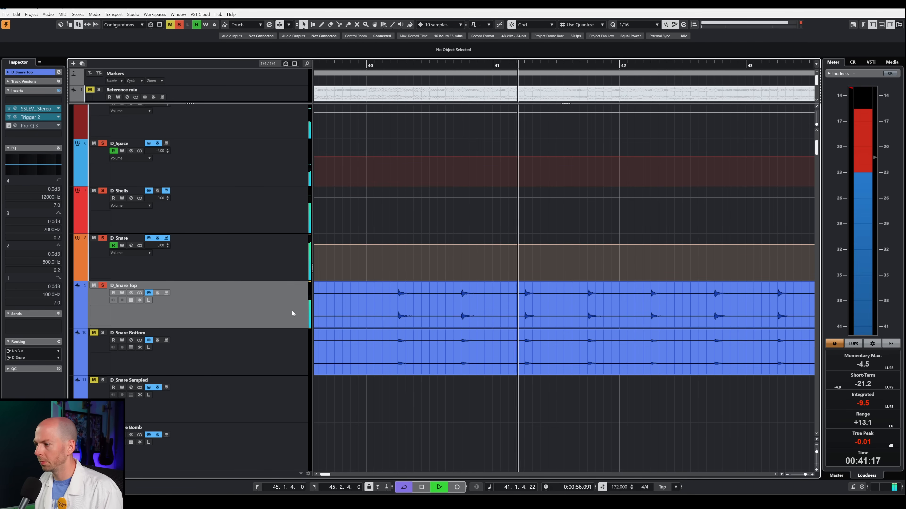
left_click(247, 359)
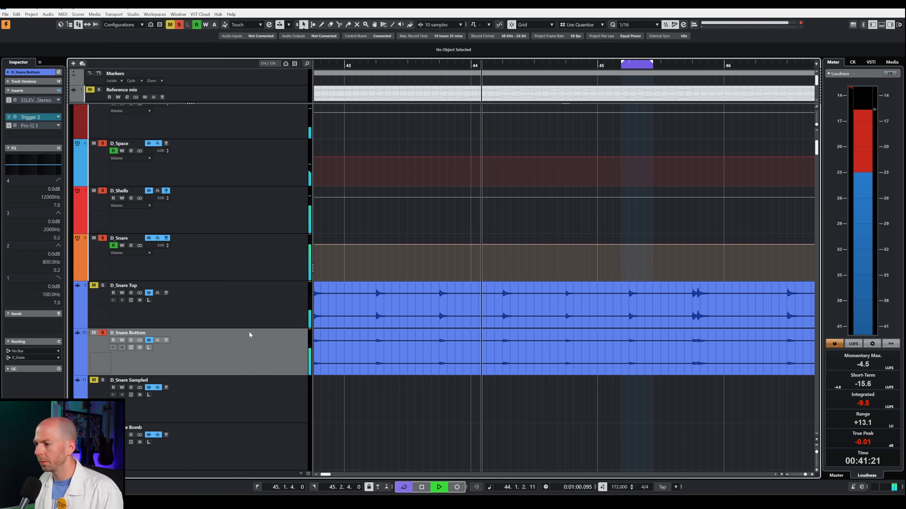
left_click(232, 297)
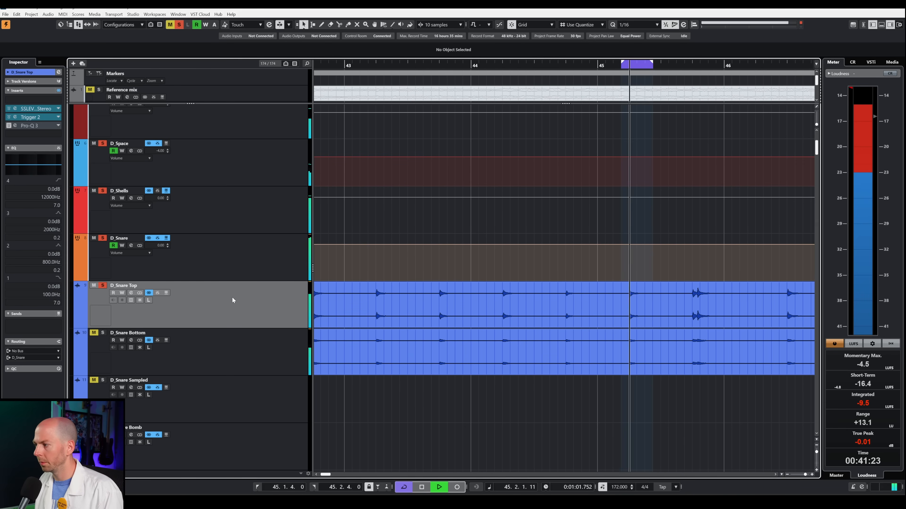
key("space")
Step: Move the playback position to bar 45 and audition the looped snare hit with D_Snare Top and D_Snare Bottom soloed together
left_click_drag(361, 64, 453, 65)
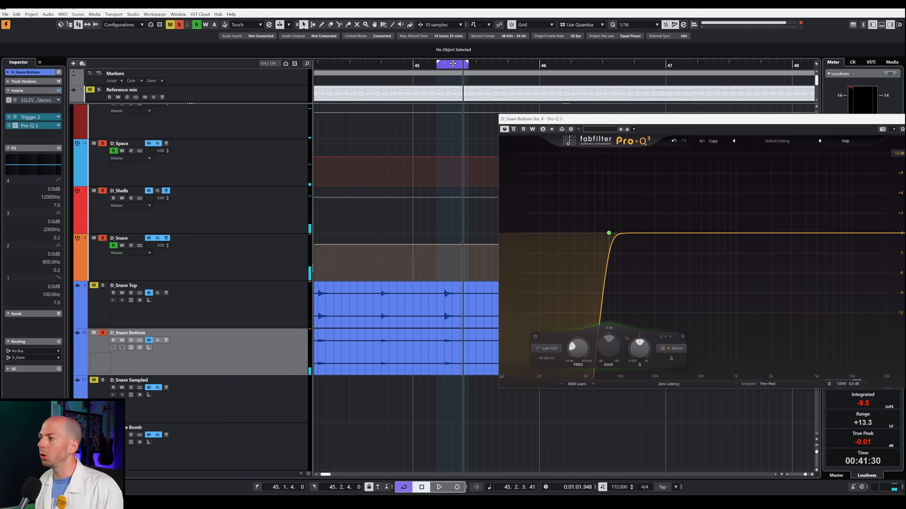
left_click(402, 67)
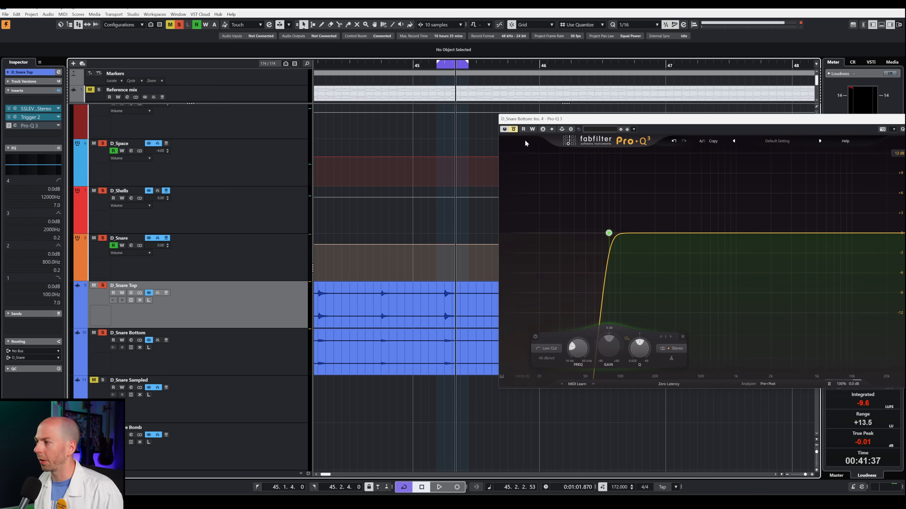
key("space")
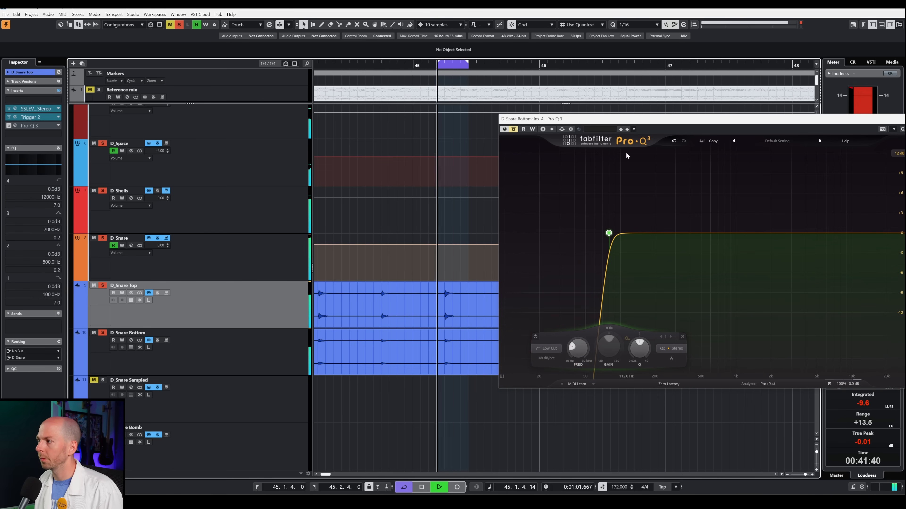
key("space")
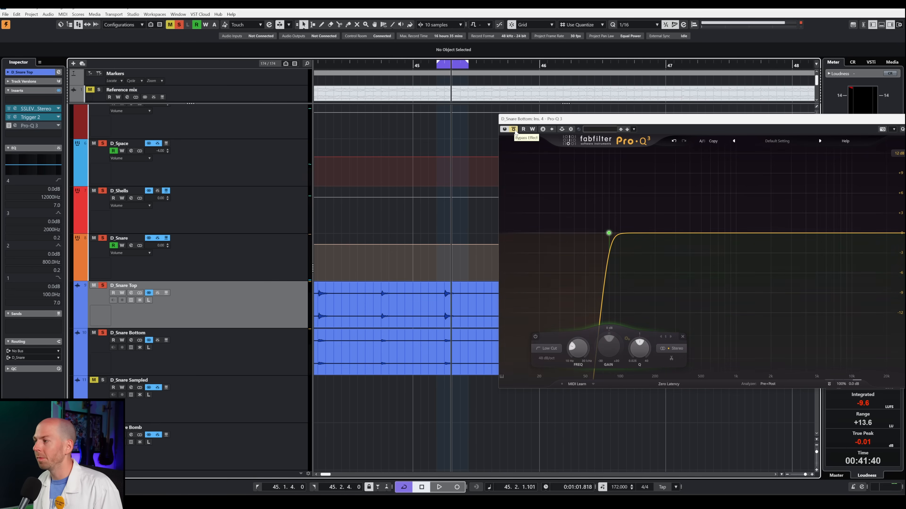
Step: Loop both soloed snare tracks while switching the D_Snare Bottom low cut in and out of bypass, leaving it active
key("space")
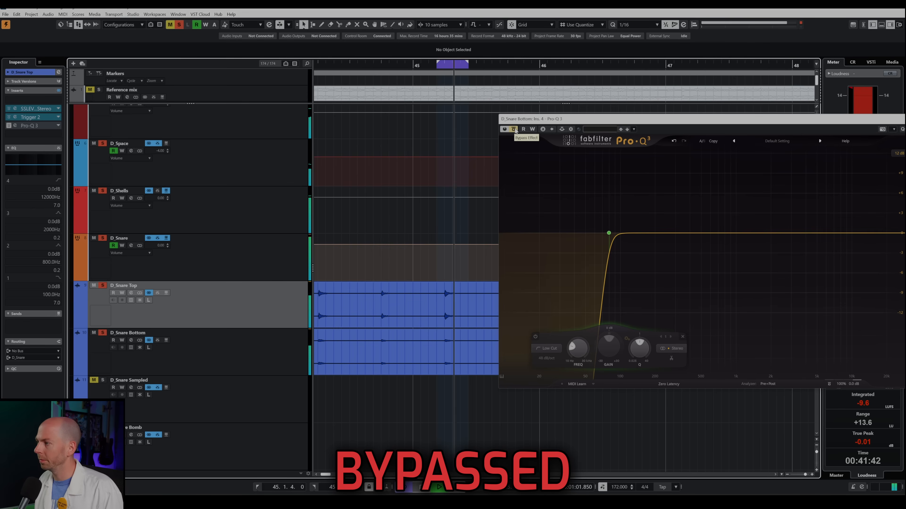
left_click(514, 129)
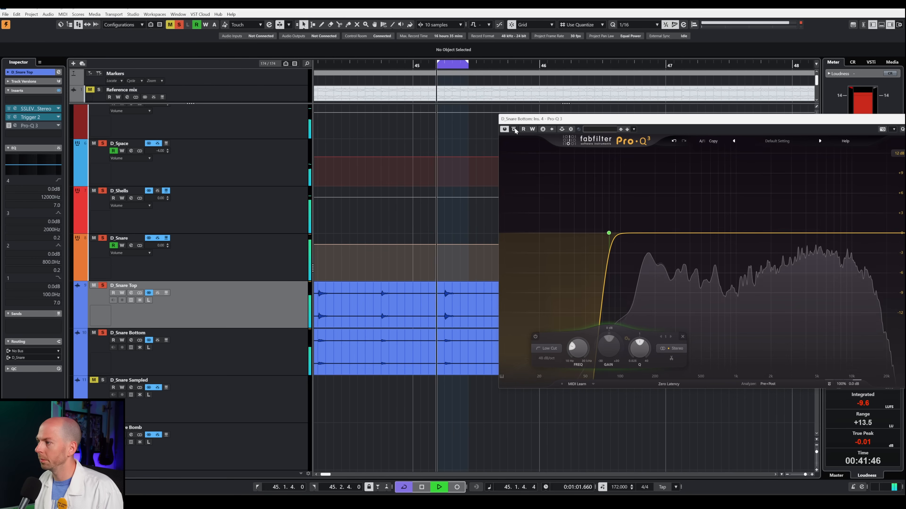
left_click(514, 129)
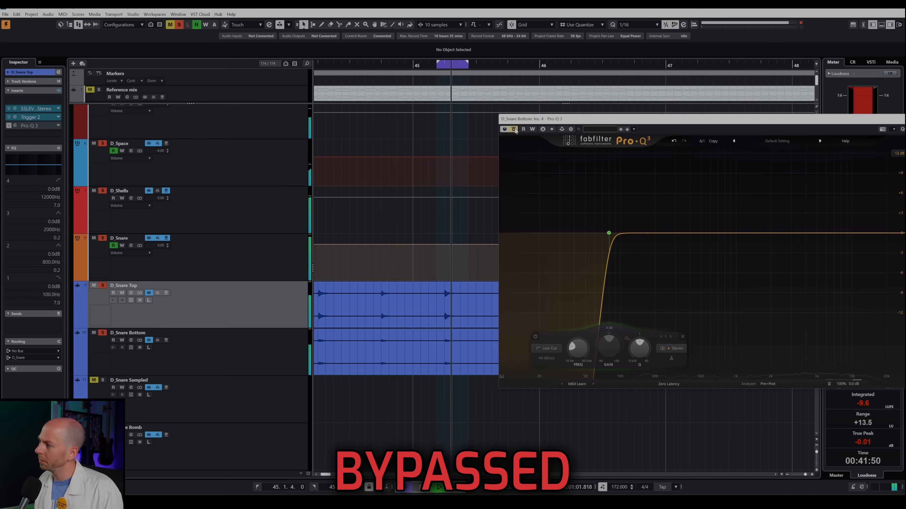
left_click(514, 130)
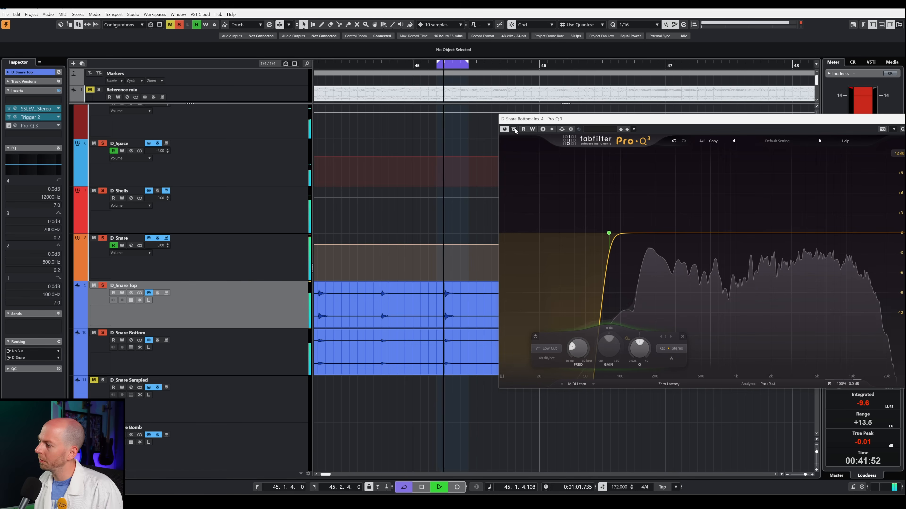
key("space")
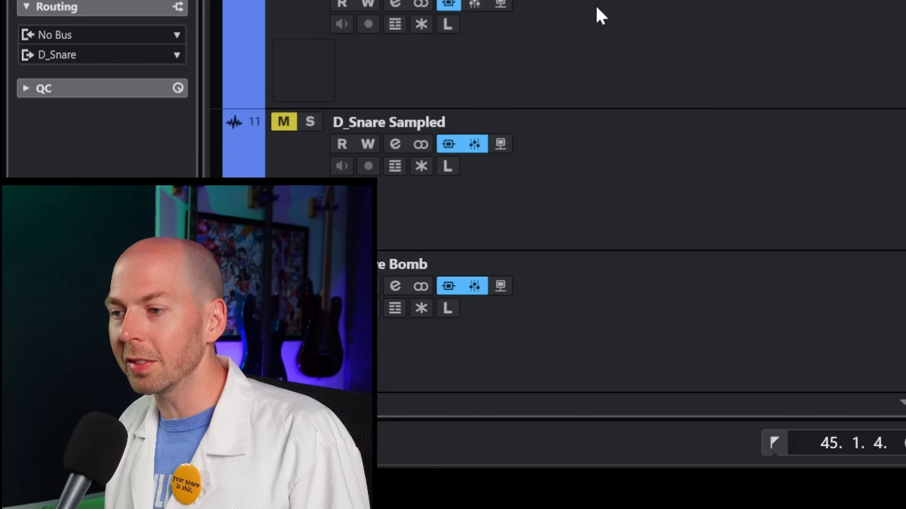
Step: Reposition the D_Snare Bottom Pro-Q 3 window and select the D_Snare group to show its Pro-Q 3 alongside
left_click(764, 12)
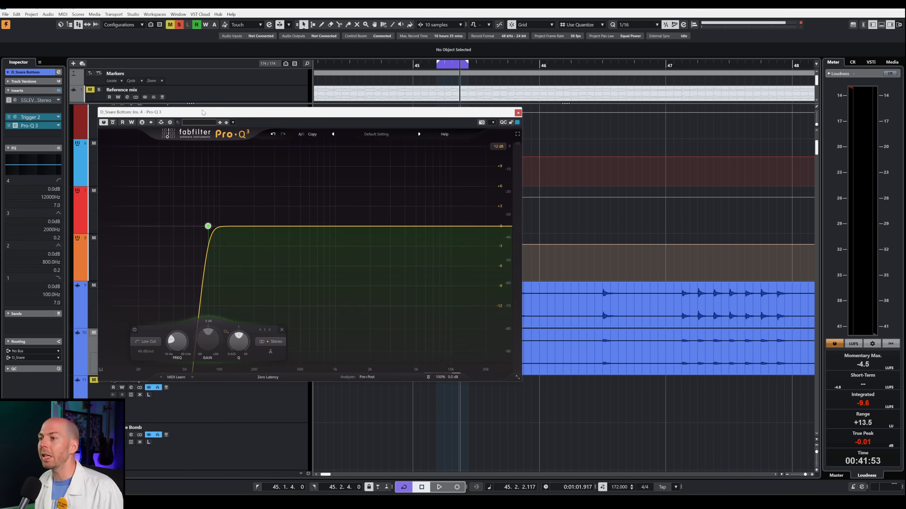
left_click_drag(186, 108, 335, 106)
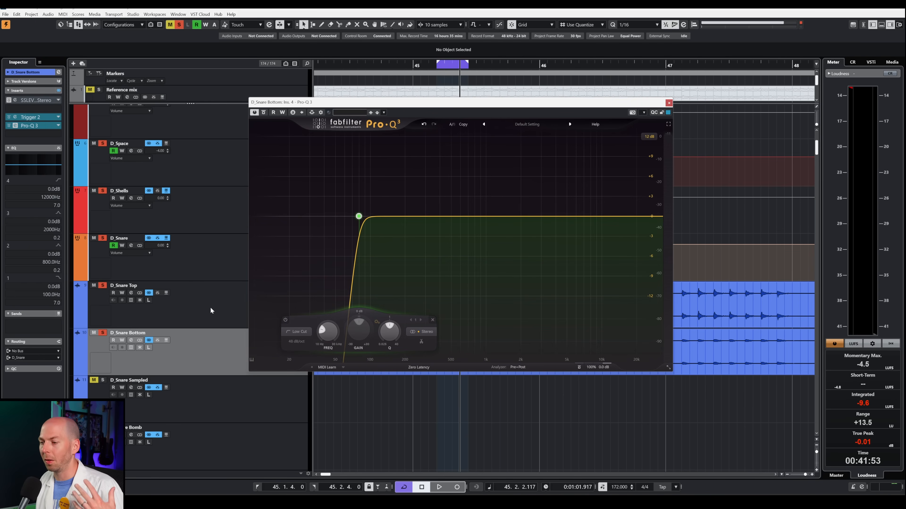
left_click(206, 269)
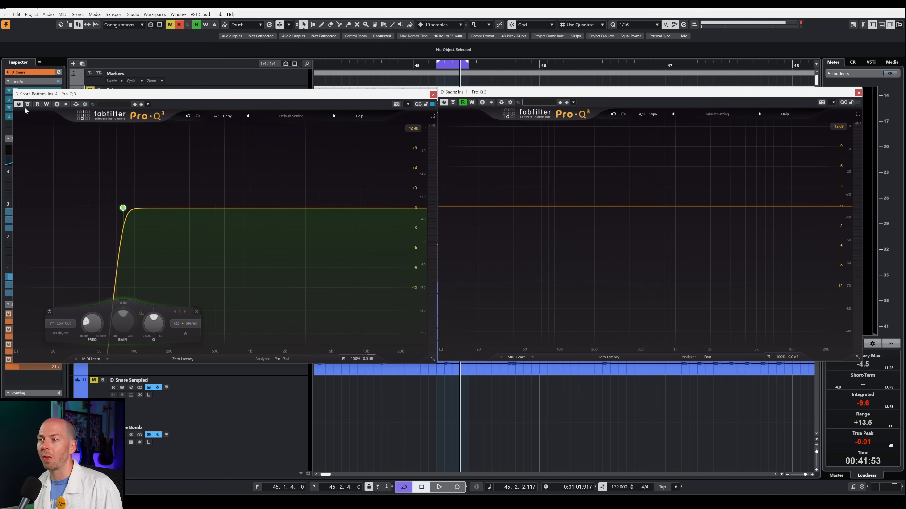
Step: Loop the snare hit and compare the D_Snare group's spectrum near 200 Hz with the D_Snare Bottom low cut active and bypassed
key("space")
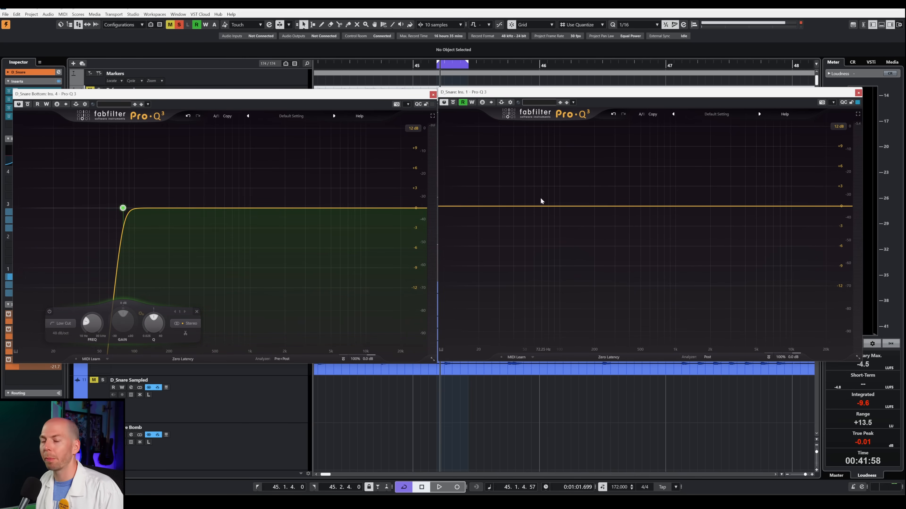
key("space")
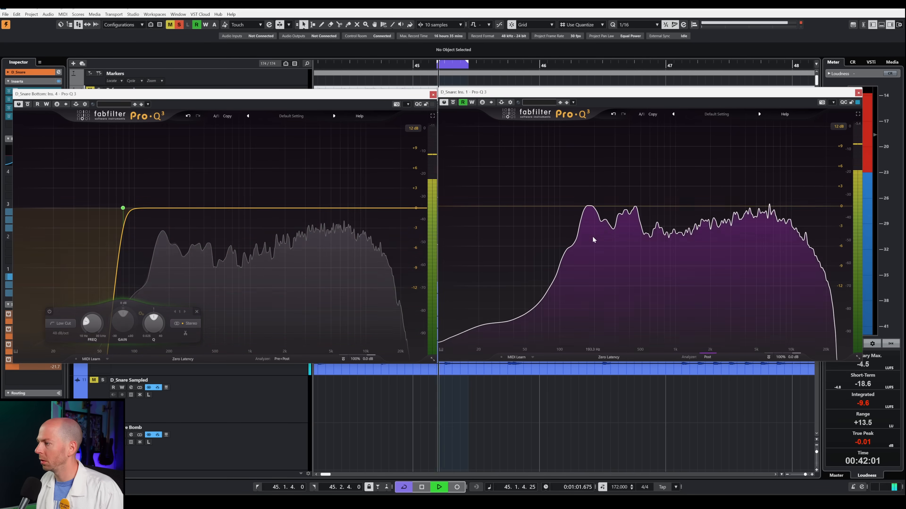
mouse_move(593, 238)
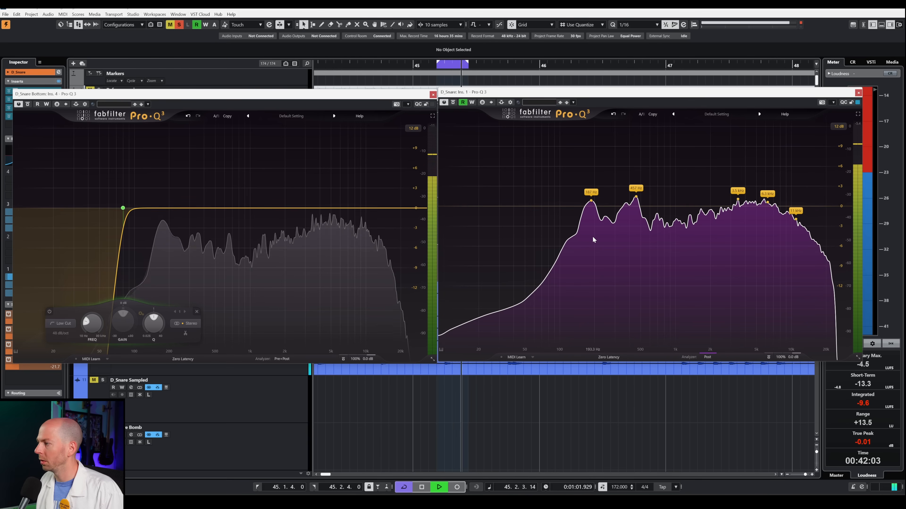
key("space")
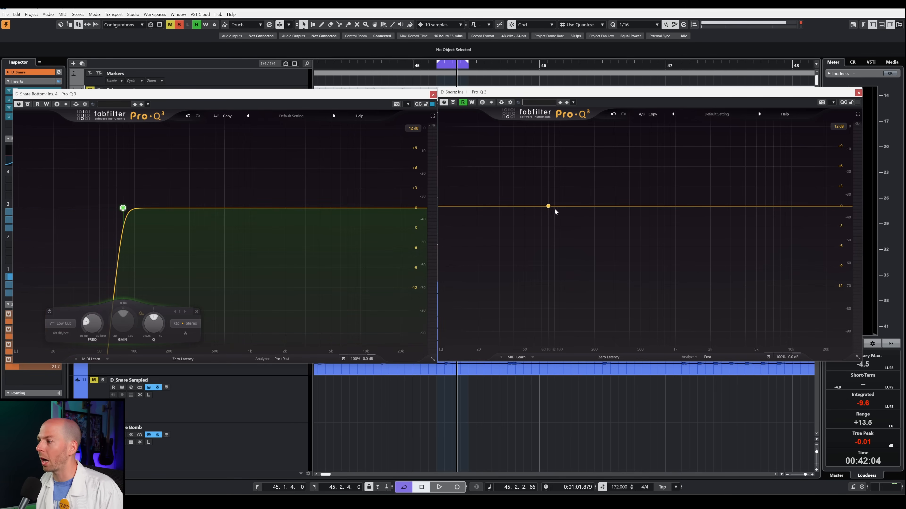
key("space")
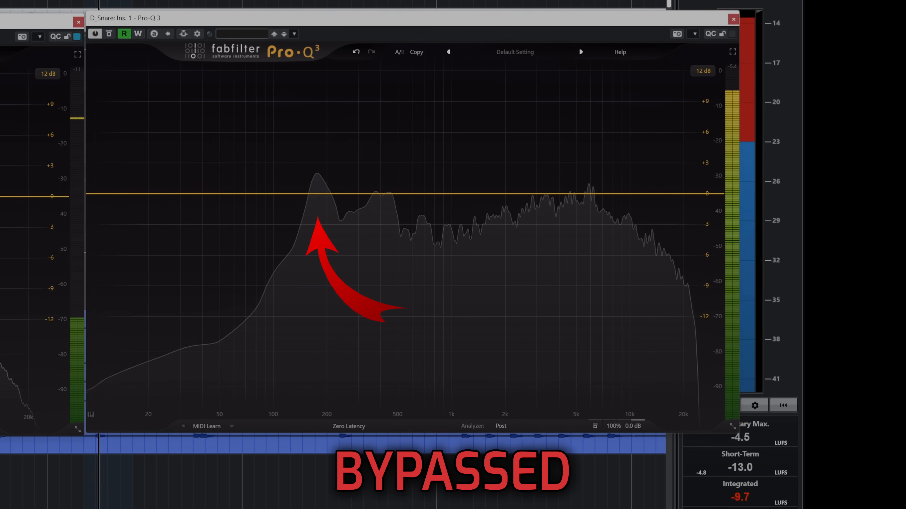
key("space")
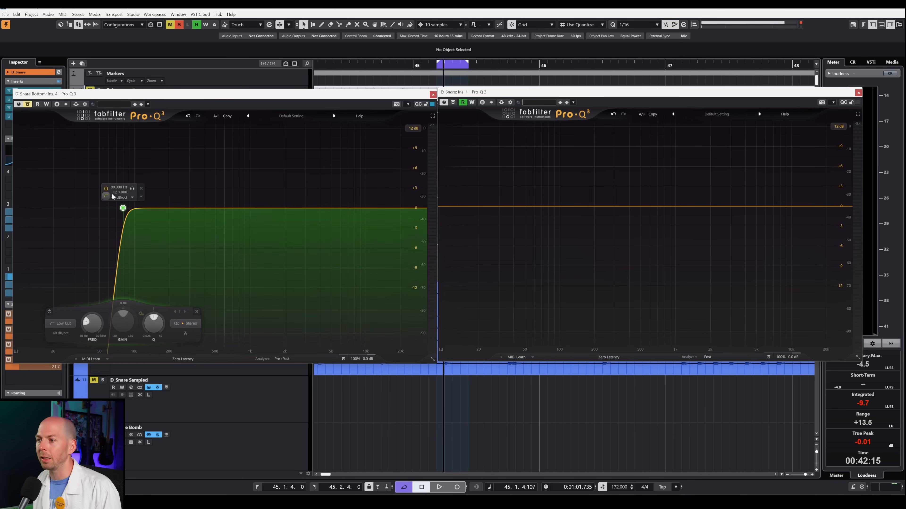
Step: Steepen the D_Snare Bottom low cut to 96 dB/oct and run its Pro-Q 3 in Linear Phase mode
scroll(114, 200, "up", 2)
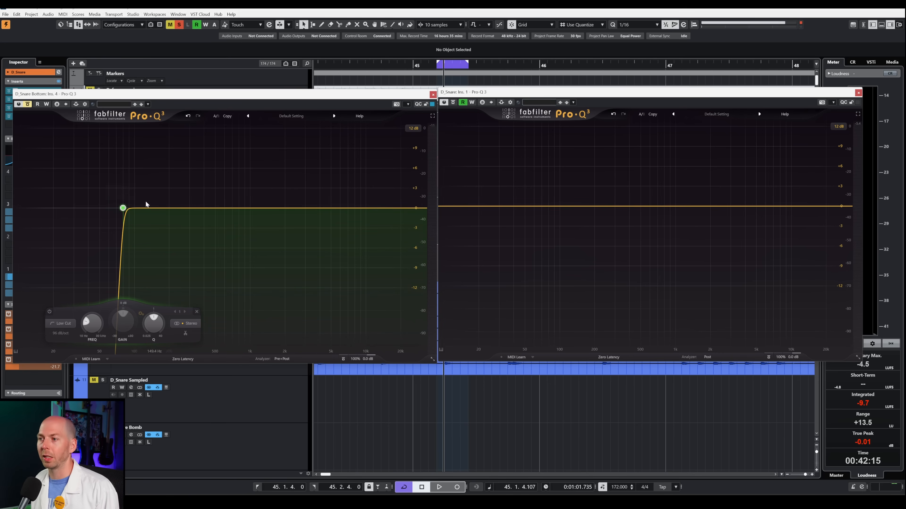
mouse_move(144, 199)
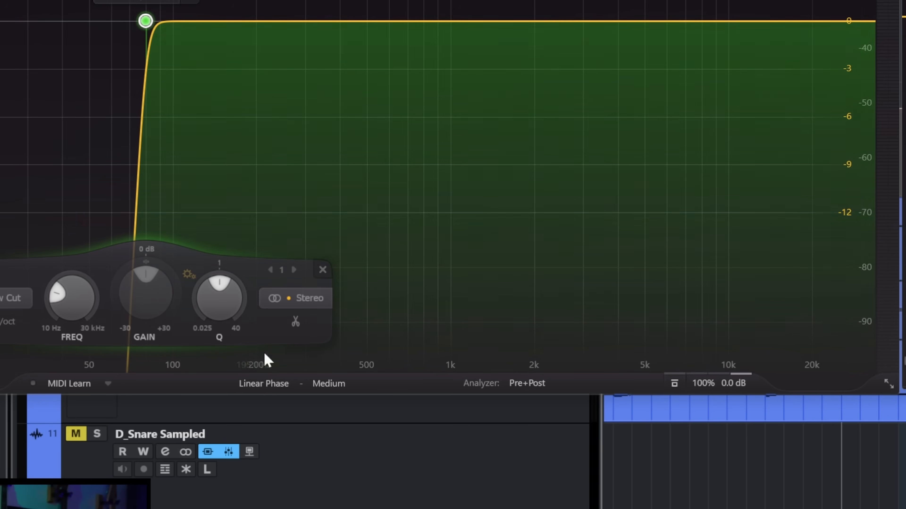
left_click(278, 386)
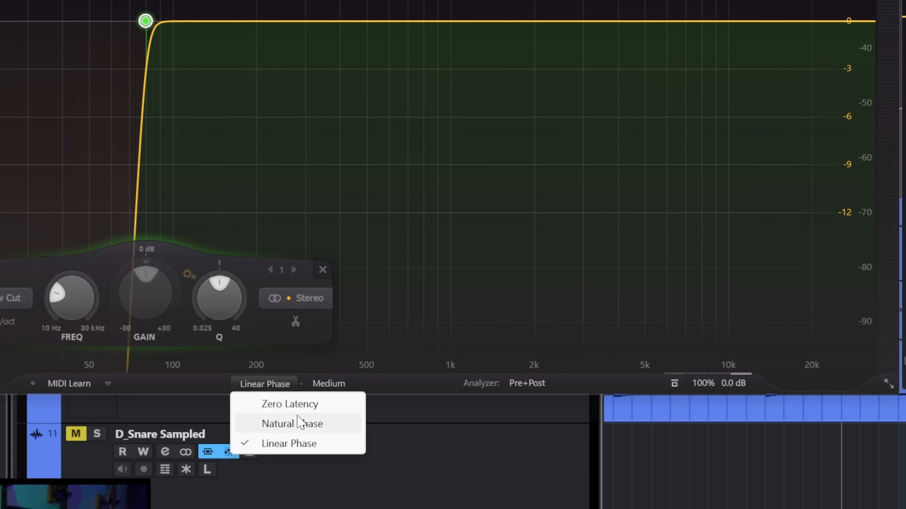
left_click(289, 444)
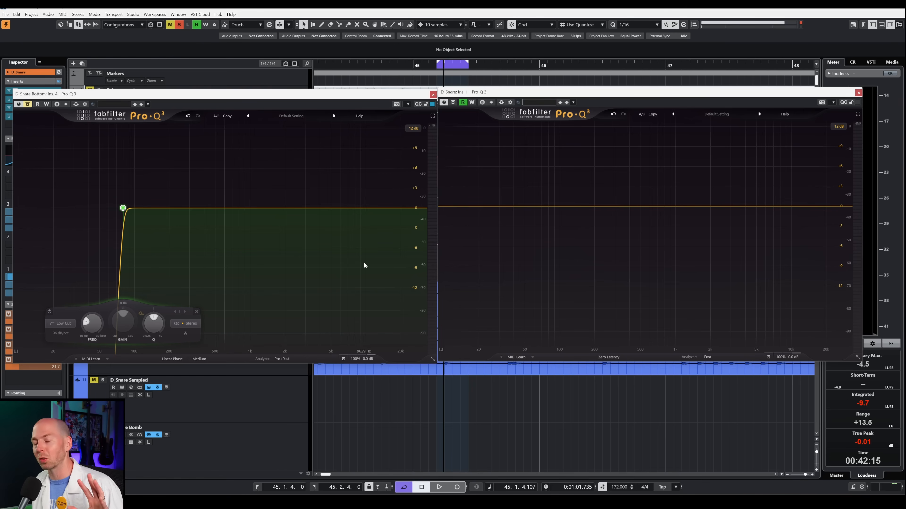
Step: Switch to PluginDoctor and show the interface of the Pro-Q 3 being analysed beside its phase graph
mouse_move(600, 502)
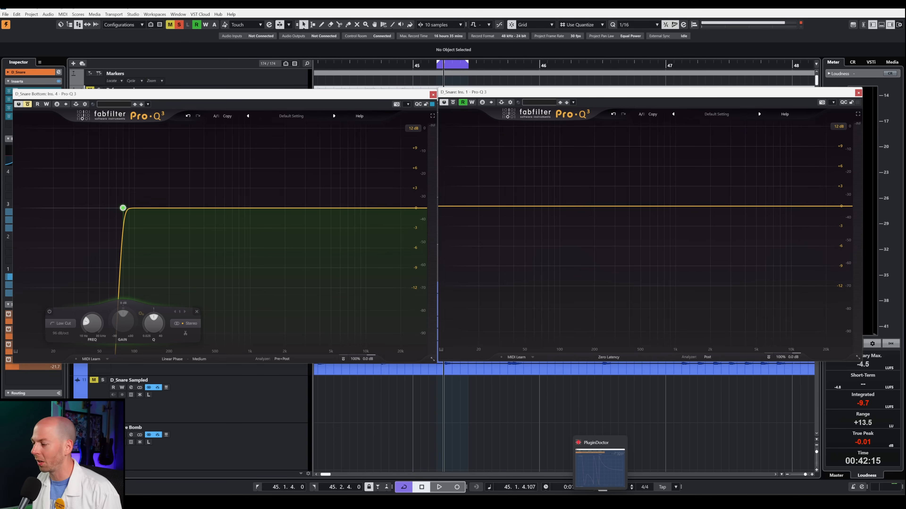
left_click(600, 466)
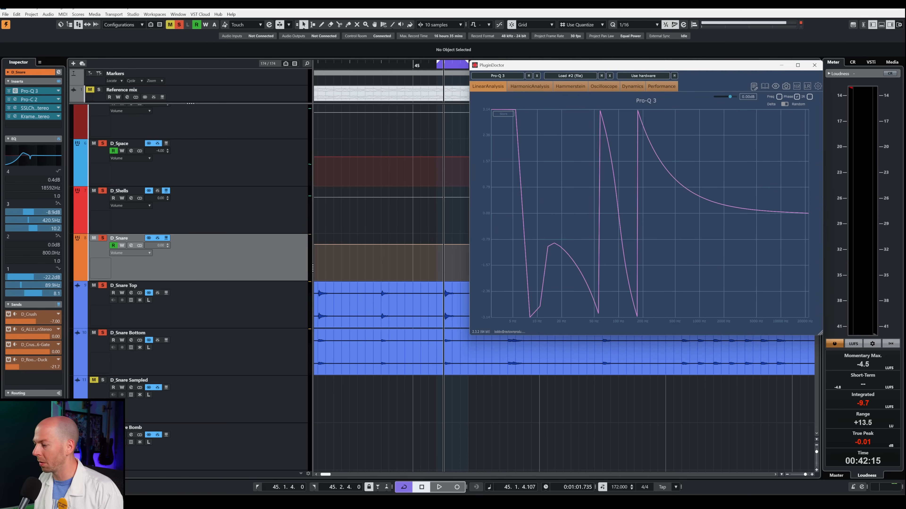
left_click(776, 86)
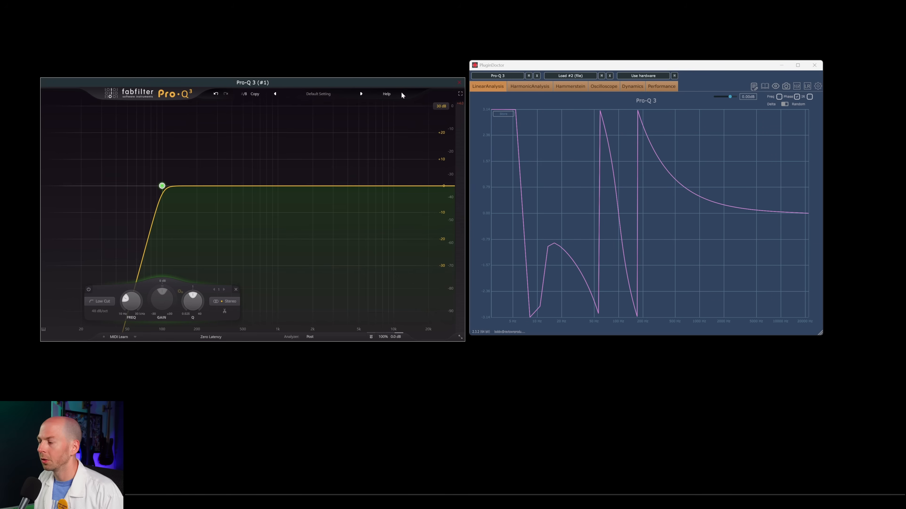
Step: Set the analysed Pro-Q 3 to Linear Phase and move its low cut up to about 186 Hz
mouse_move(153, 166)
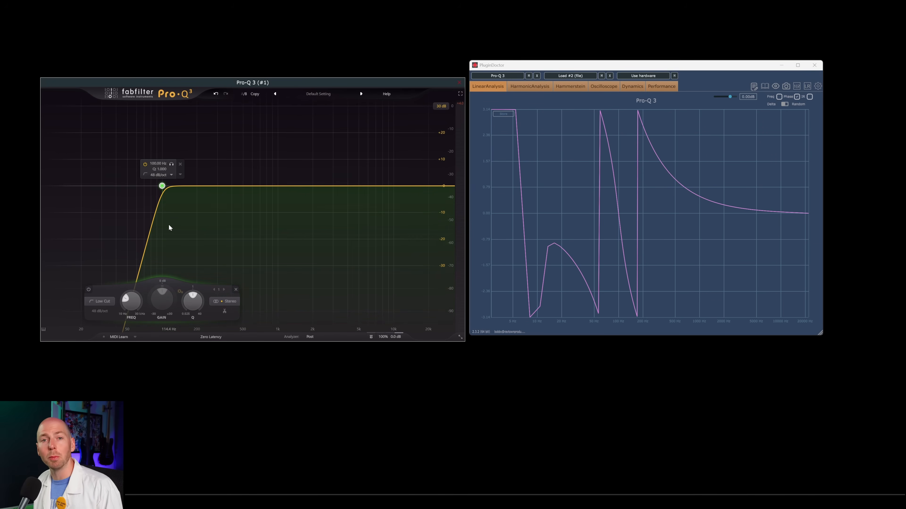
left_click(218, 335)
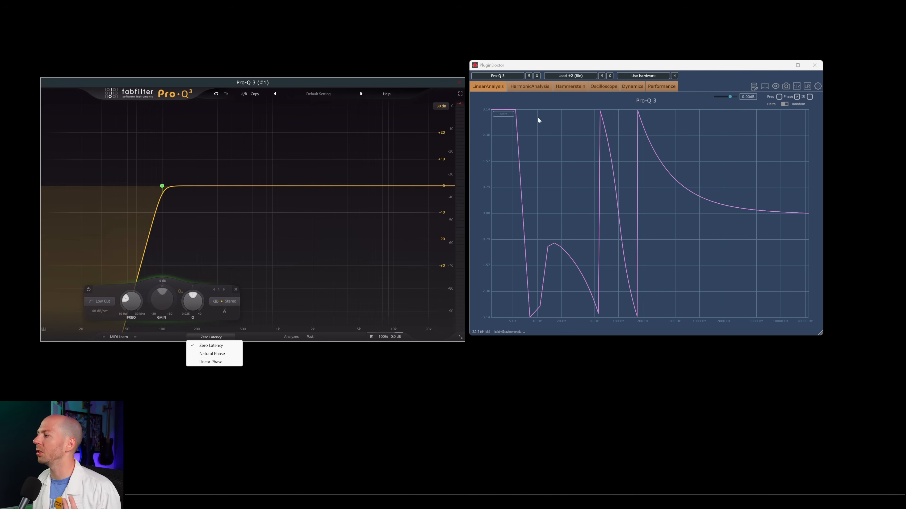
left_click(211, 362)
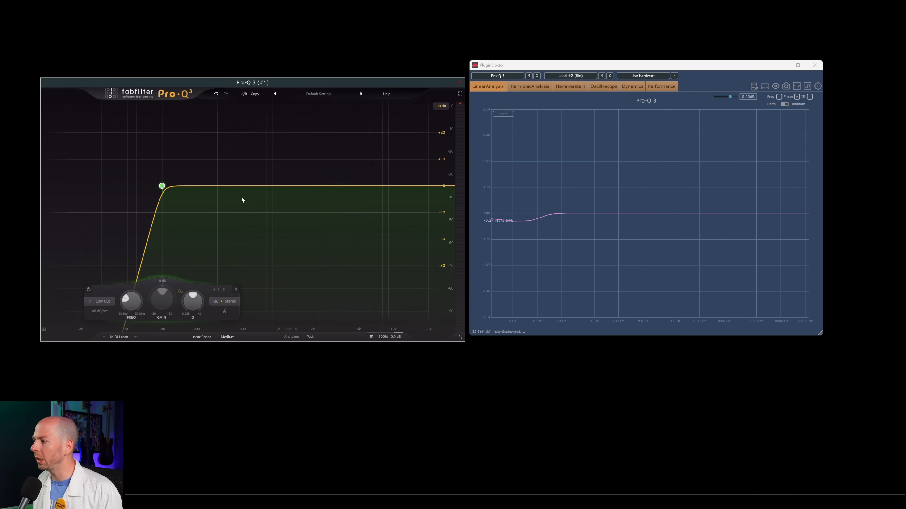
left_click_drag(162, 185, 192, 186)
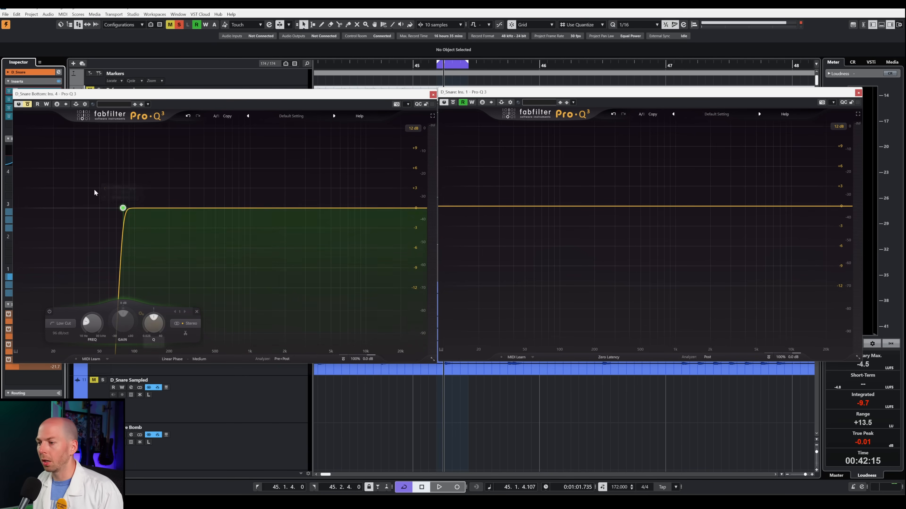
Step: In Cubase, loop the snare hit and compare the D_Snare group's spectrum with the D_Snare Bottom Linear Phase low cut active and bypassed
left_click(172, 359)
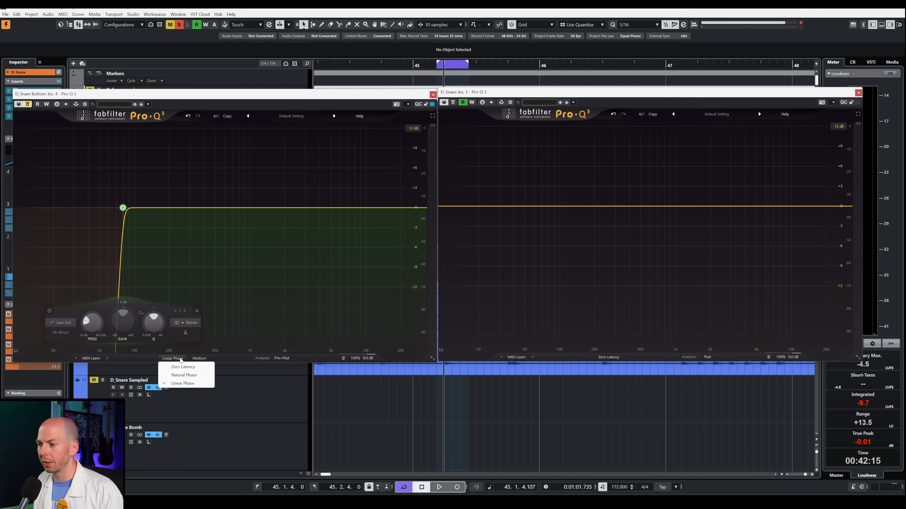
left_click(180, 385)
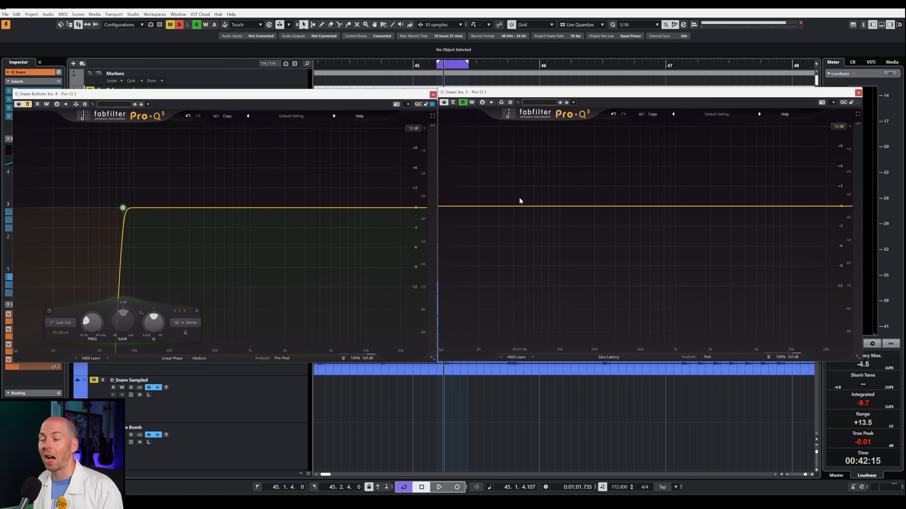
left_click(27, 104)
key("space")
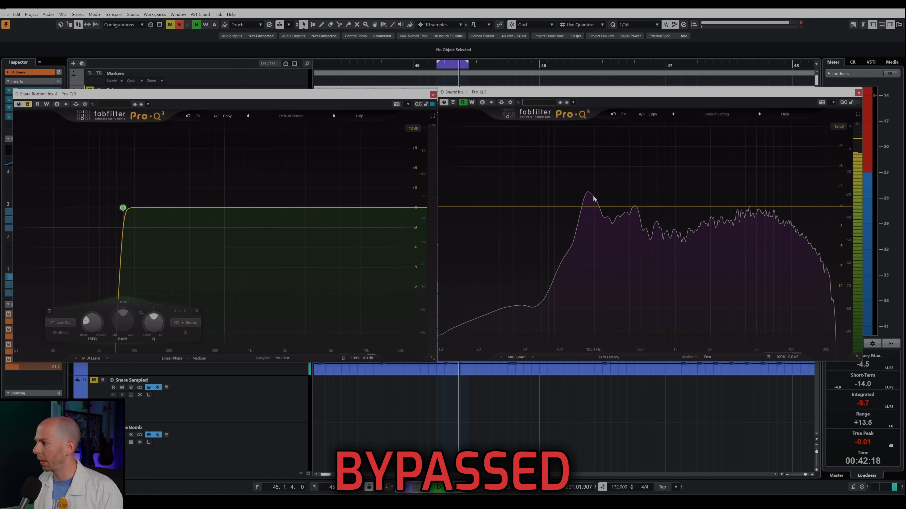
left_click(28, 104)
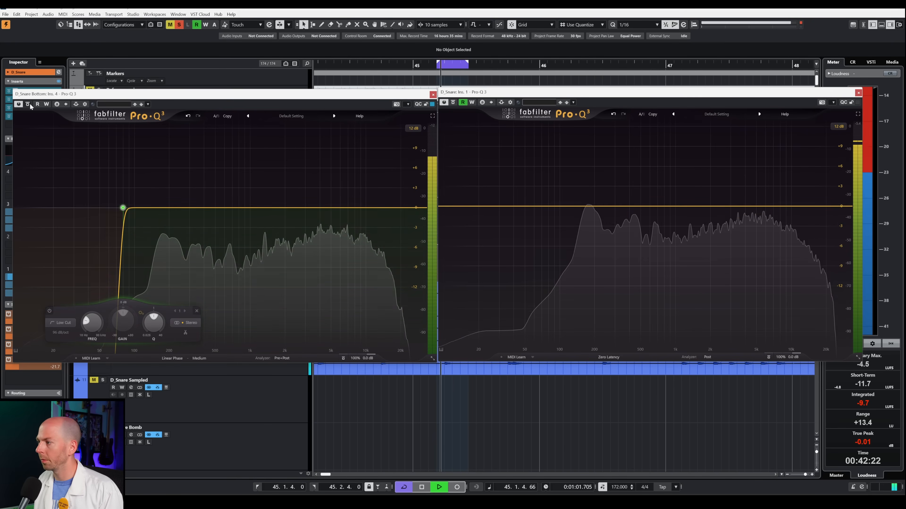
left_click(29, 105)
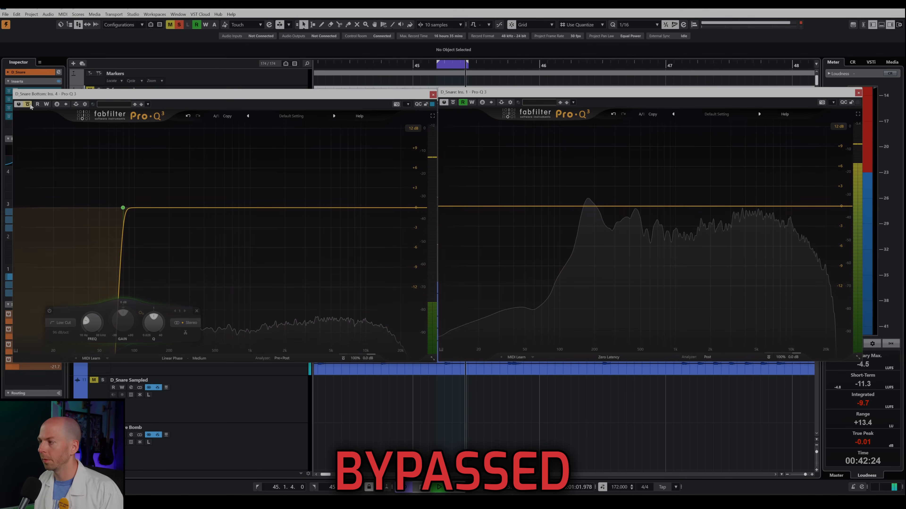
left_click(28, 105)
key("space")
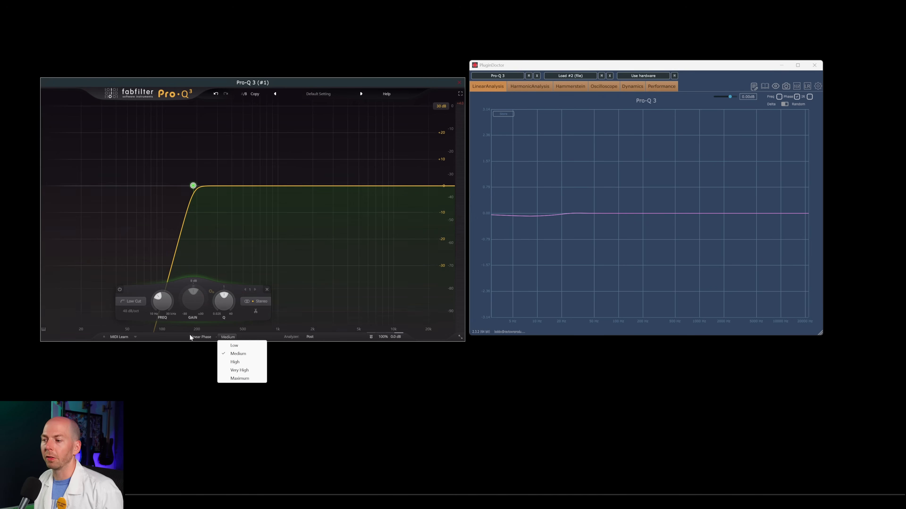
Step: In PluginDoctor, set the analysed Pro-Q 3 to Zero Latency and compare its phase curve at 24, 48, 30 and 18 dB/oct low cut slopes
left_click(195, 337)
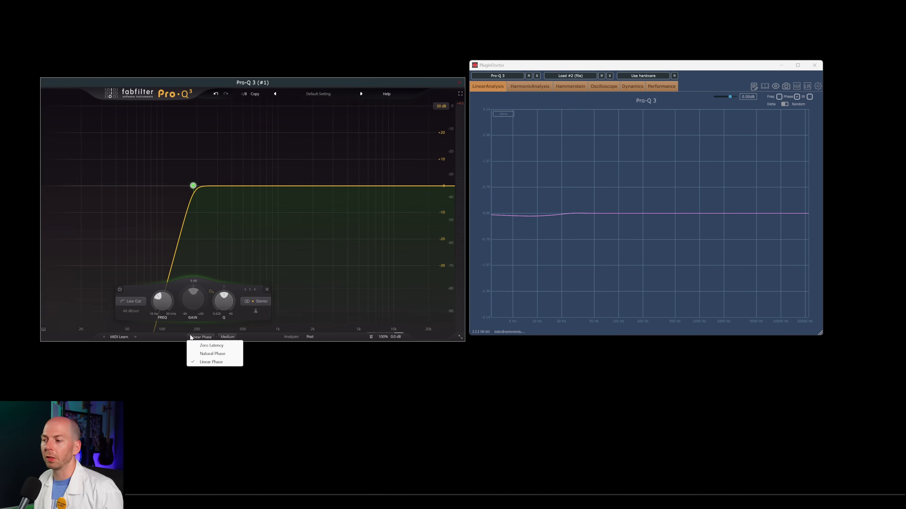
left_click(214, 348)
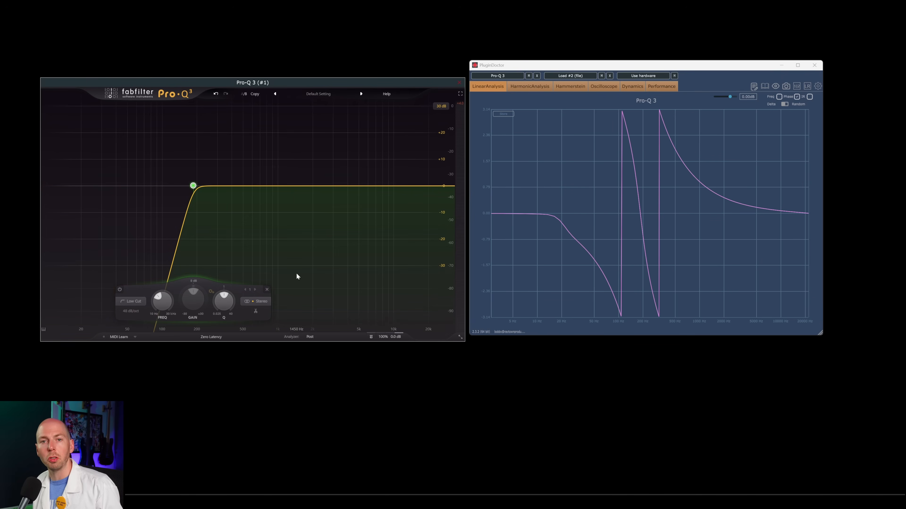
mouse_move(193, 187)
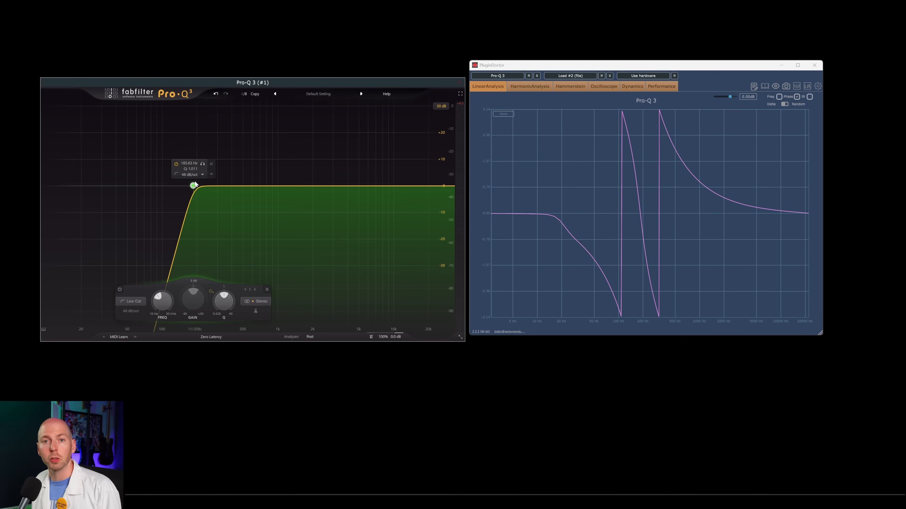
scroll(191, 177, "up", 1)
scroll(187, 175, "down", 2)
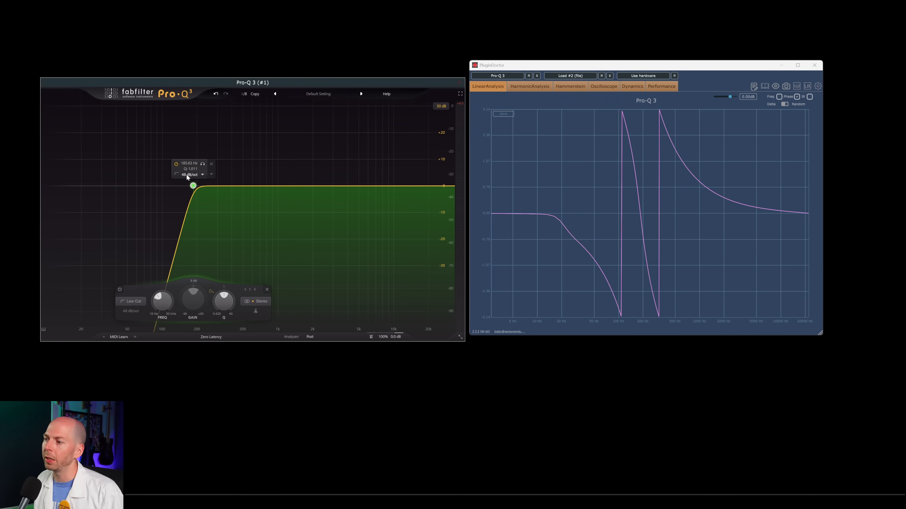
scroll(185, 175, "down", 2)
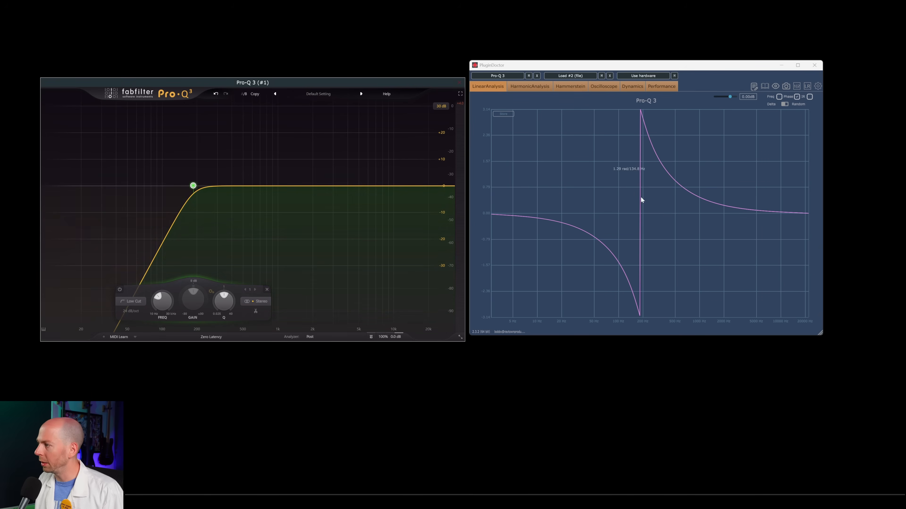
scroll(135, 313, "up", 3)
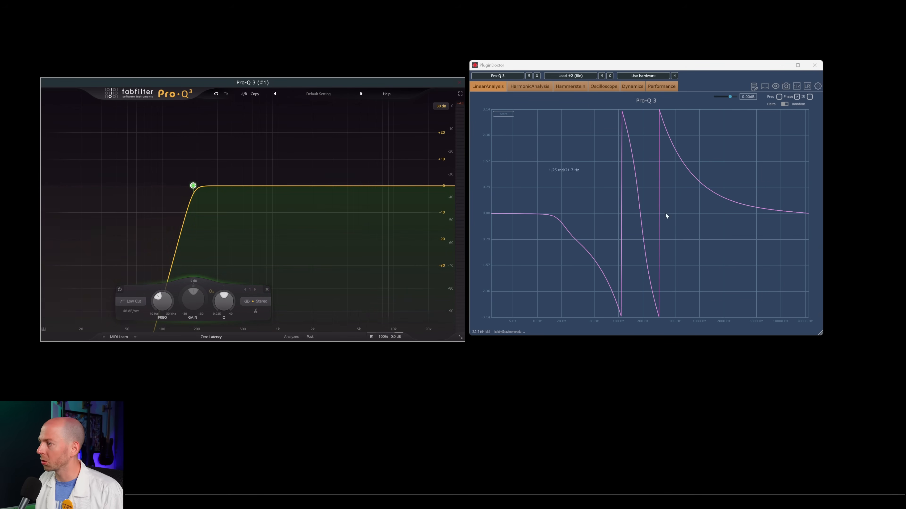
scroll(131, 311, "down", 2)
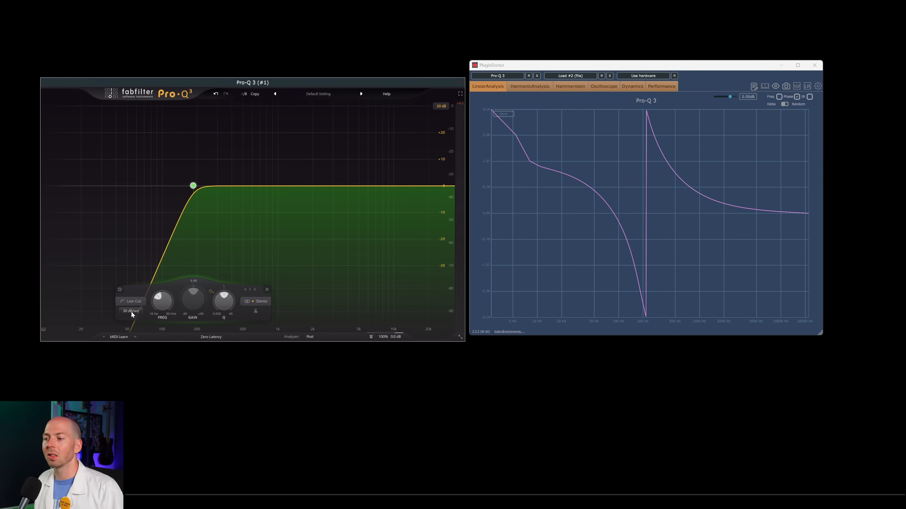
scroll(131, 312, "up", 1)
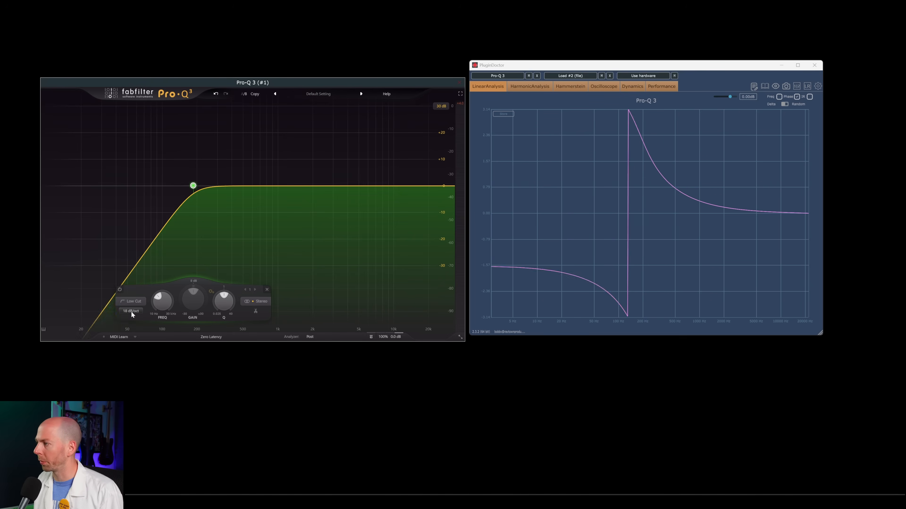
Step: Move the low cut to 80 Hz and compare its phase curve at 36, 24 and 18 dB/oct, leaving the slope at 18 dB/oct
left_click_drag(193, 185, 150, 186)
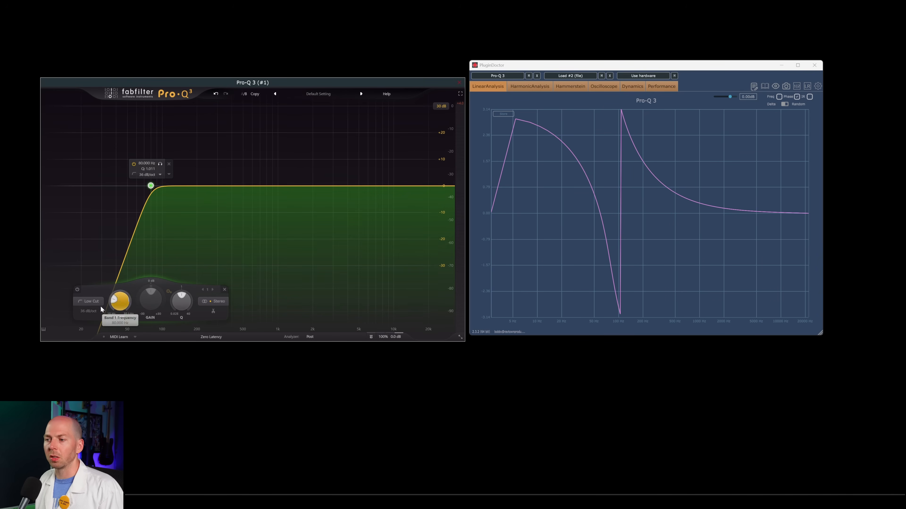
scroll(93, 310, "down", 3)
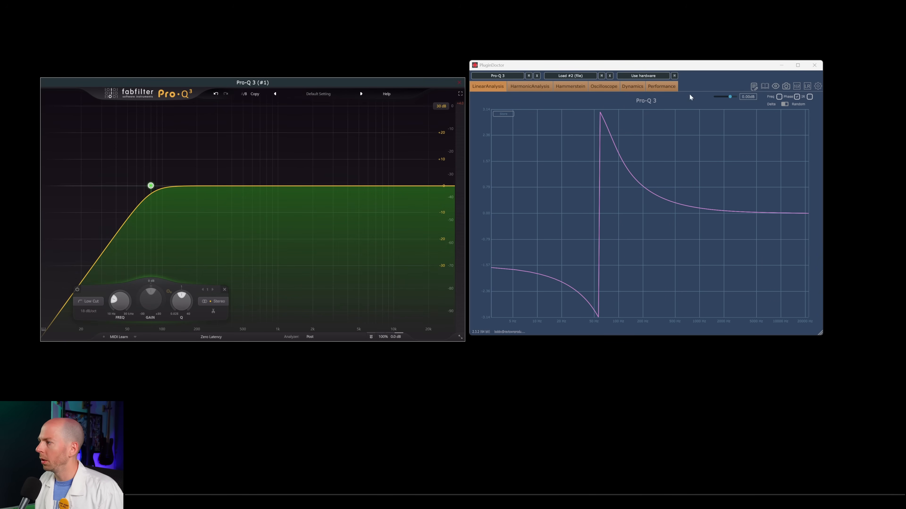
mouse_move(610, 117)
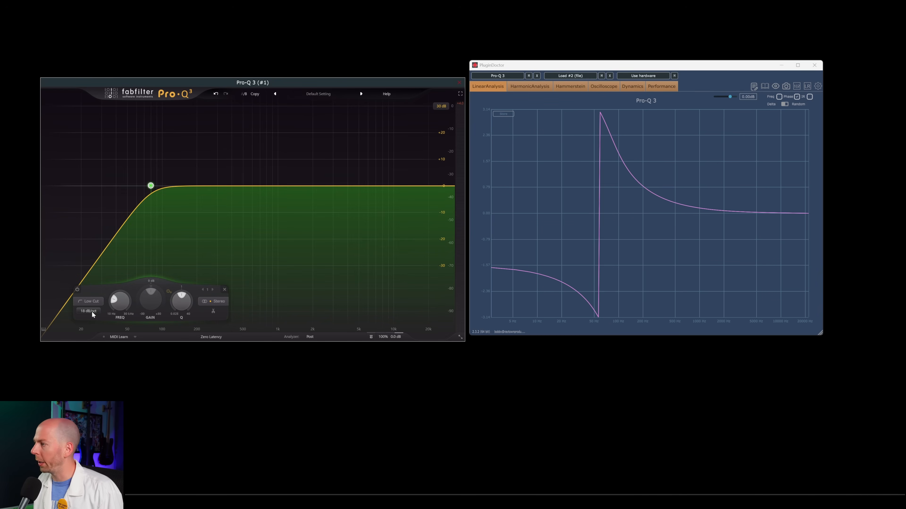
scroll(91, 312, "up", 1)
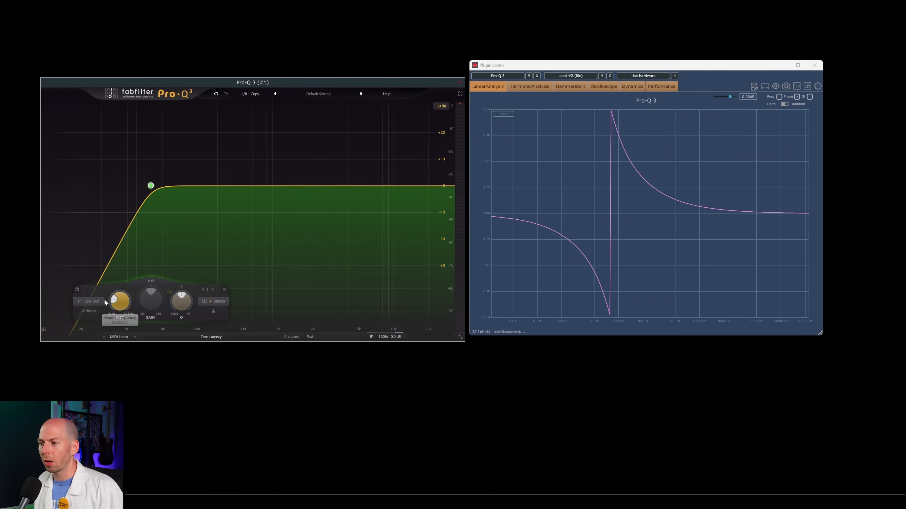
scroll(91, 312, "down", 1)
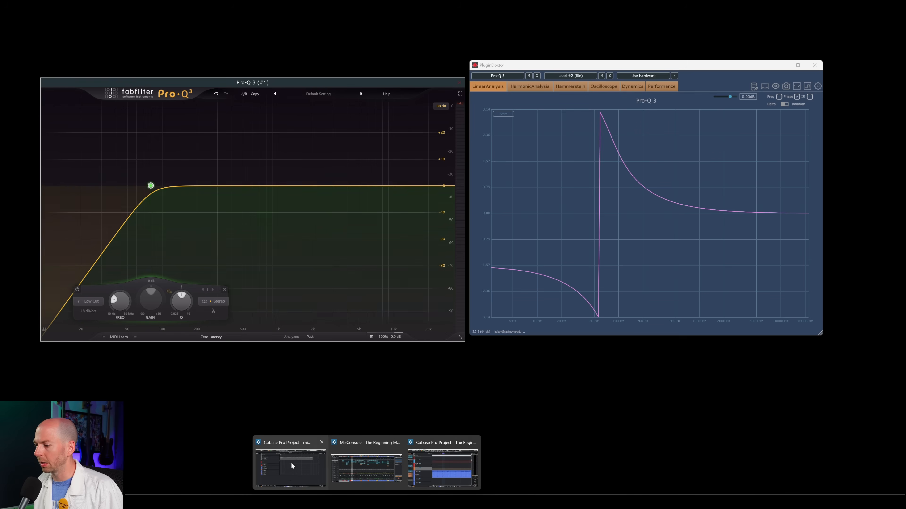
Step: Switch to Cubase and reduce the D_Snare Bottom low cut slope stepwise to 24 dB/oct while looping the snare hit
left_click(293, 463)
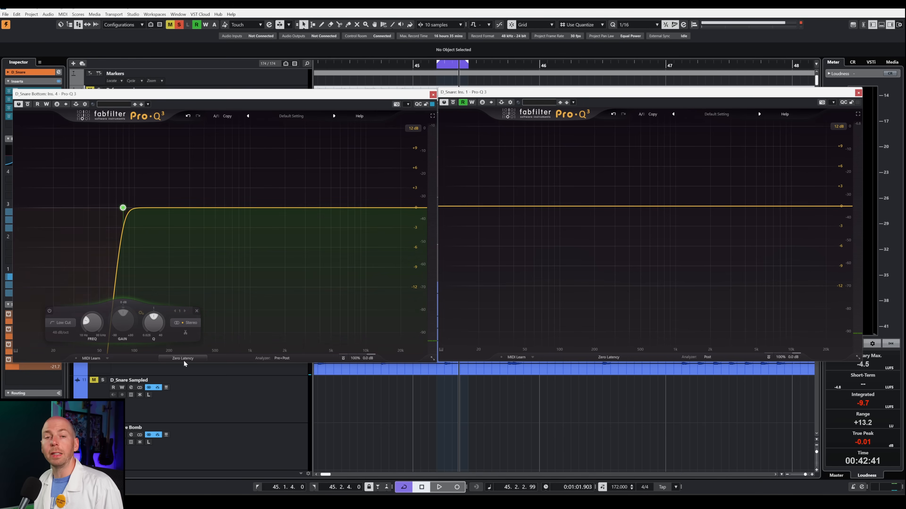
key("space")
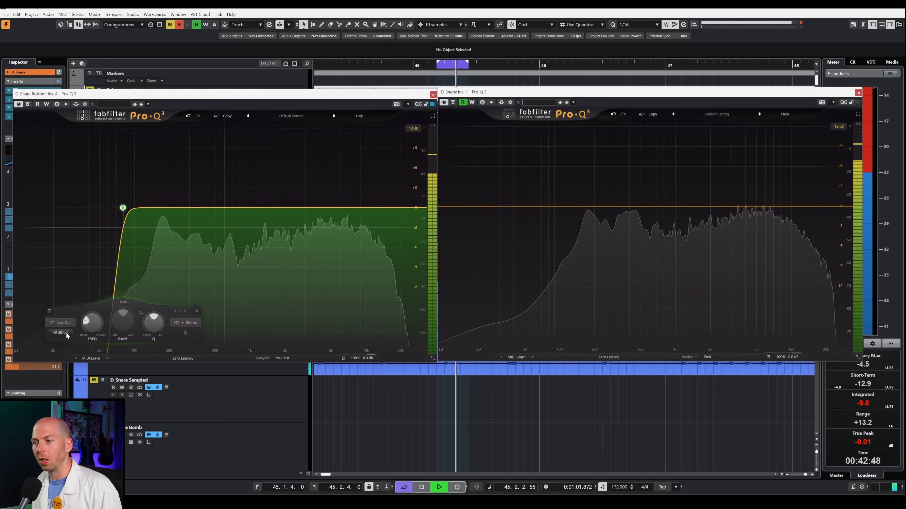
scroll(62, 331, "down", 1)
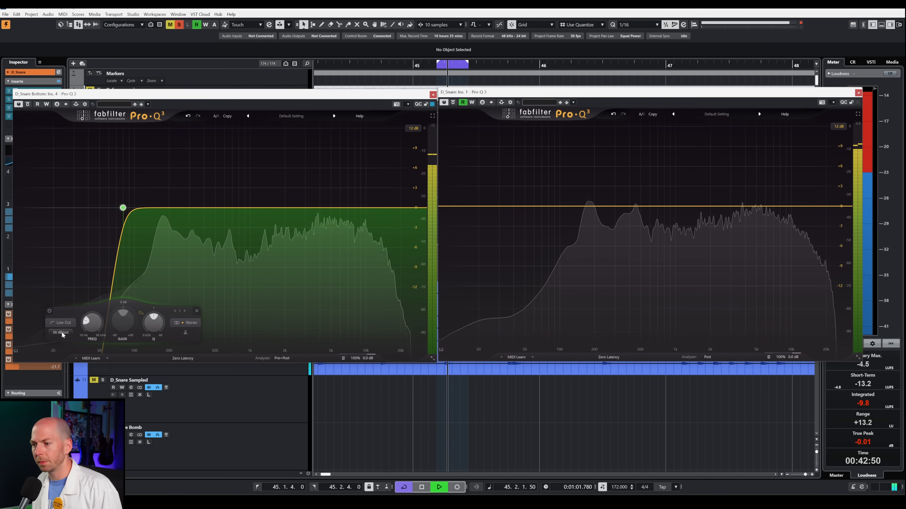
scroll(62, 331, "down", 1)
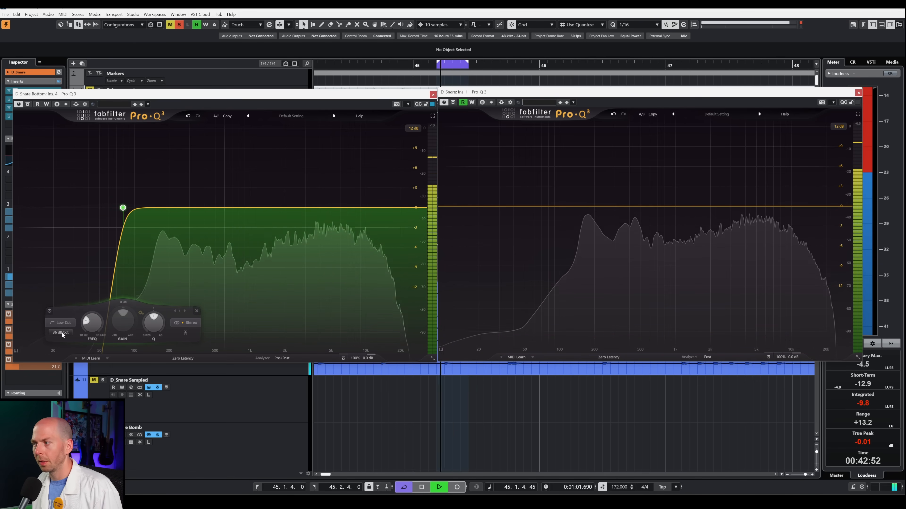
scroll(56, 333, "down", 1)
key("space")
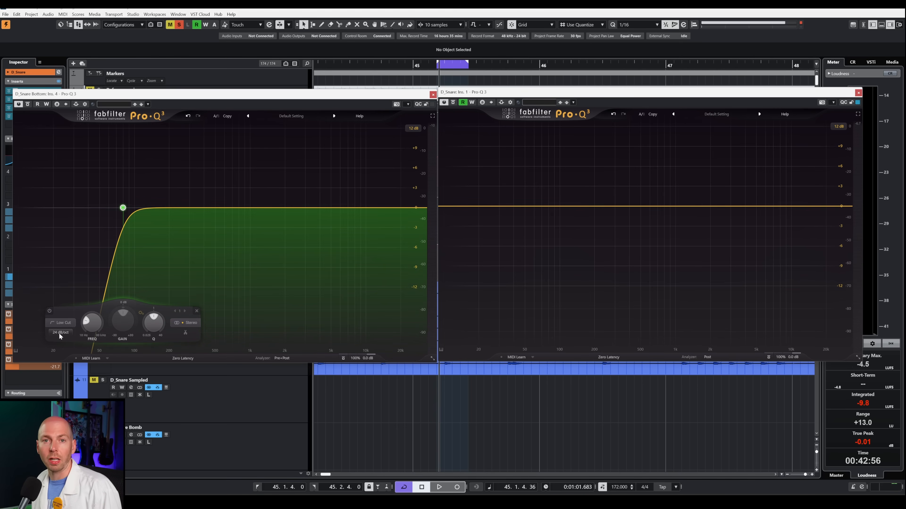
Step: Loop the snare hit and compare the D_Snare Bottom low cut at 48, 30, 18, 12, 6 and 24 dB/oct, leaving it at 18 dB/oct
scroll(59, 333, "up", 3)
key("space")
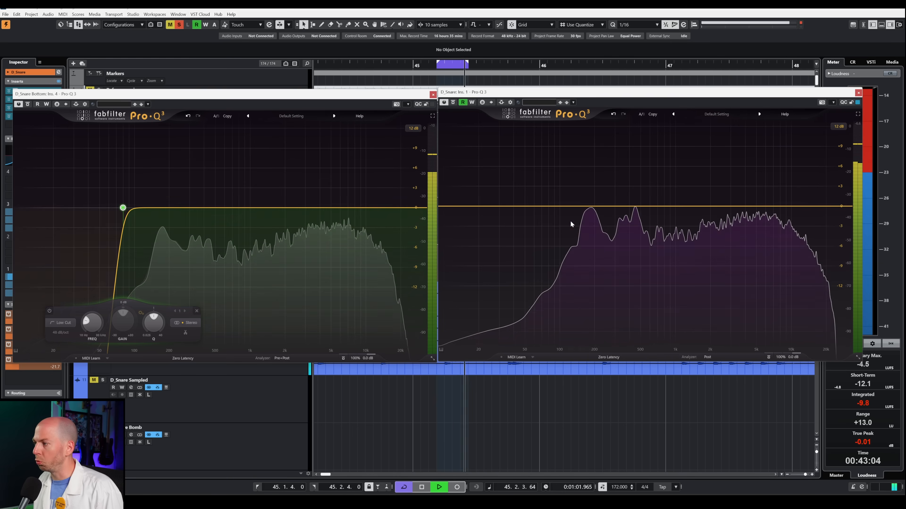
scroll(57, 332, "down", 1)
scroll(56, 332, "down", 1)
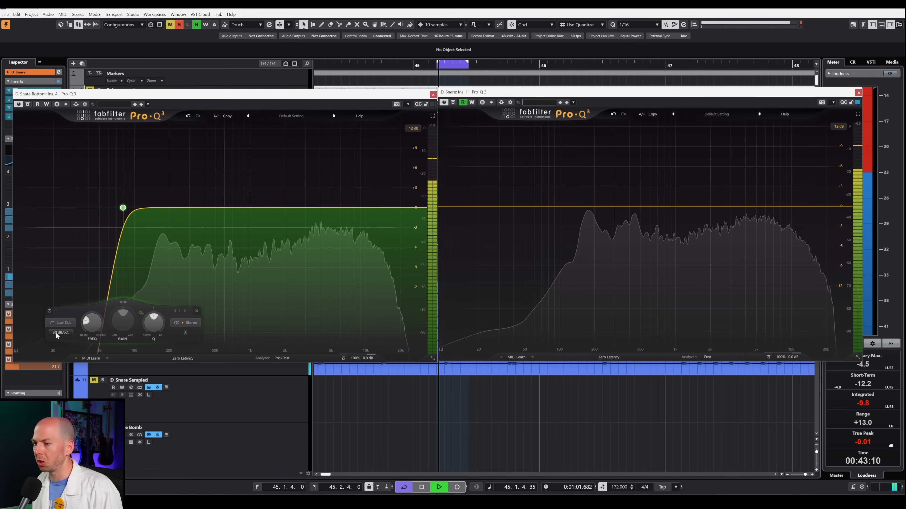
scroll(56, 332, "down", 2)
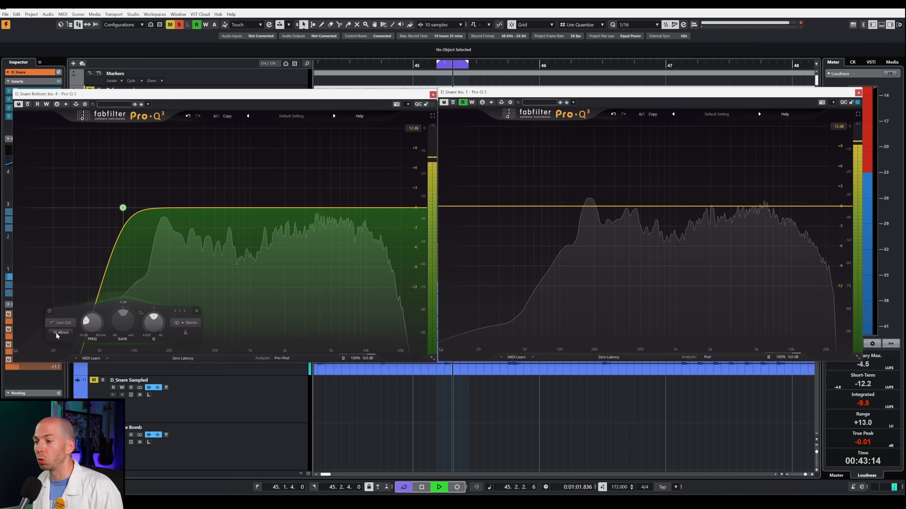
scroll(56, 333, "down", 1)
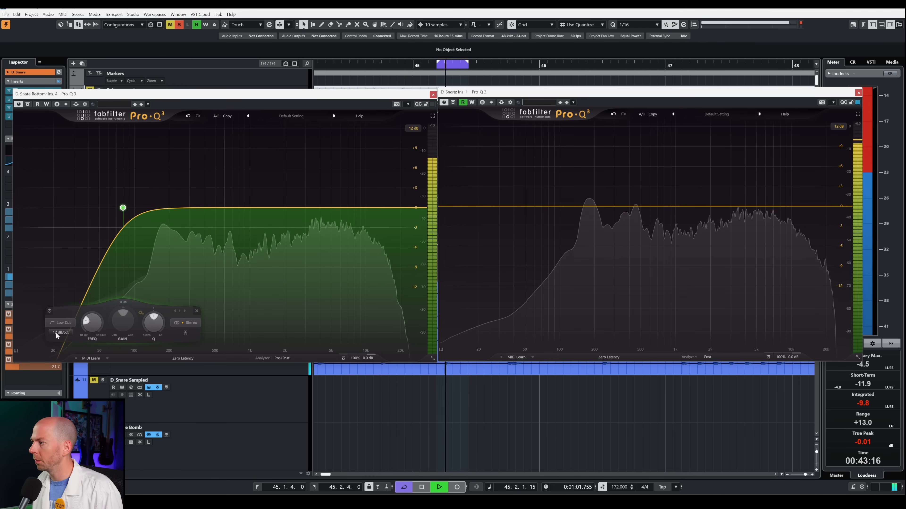
scroll(56, 332, "down", 1)
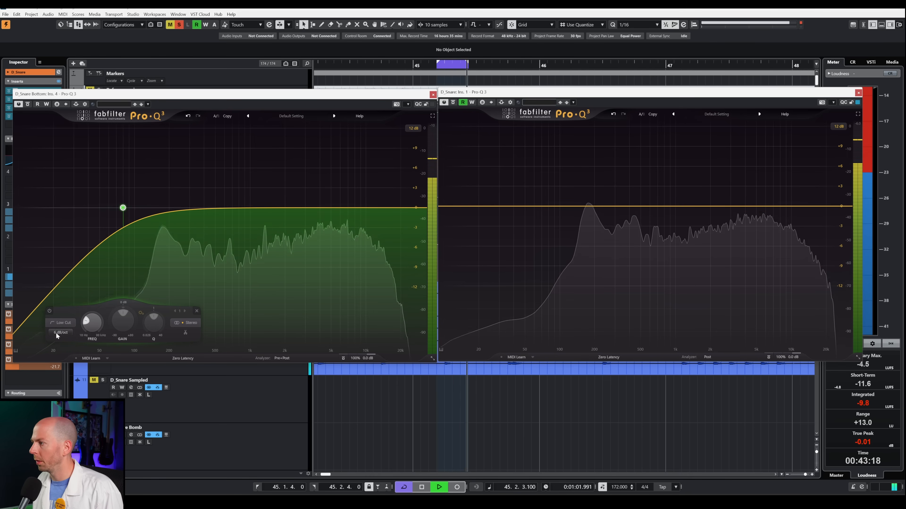
scroll(56, 332, "up", 3)
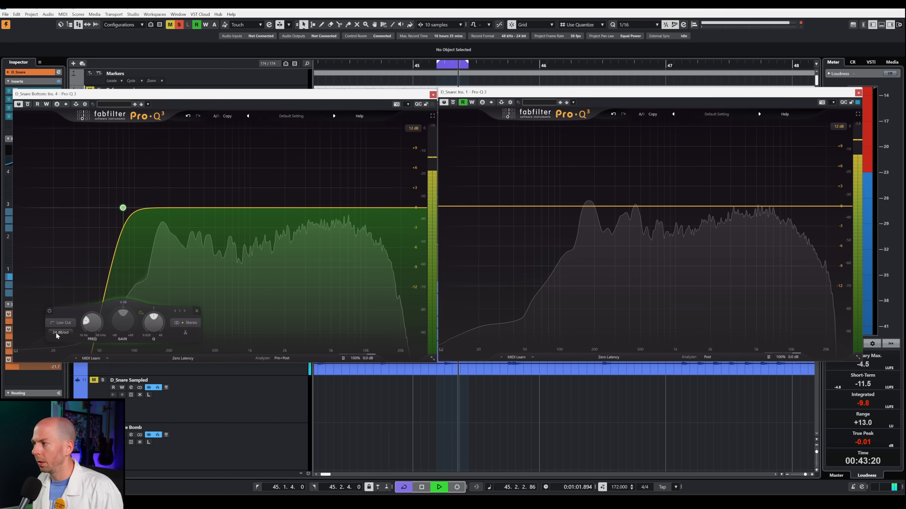
scroll(56, 333, "down", 1)
key("space")
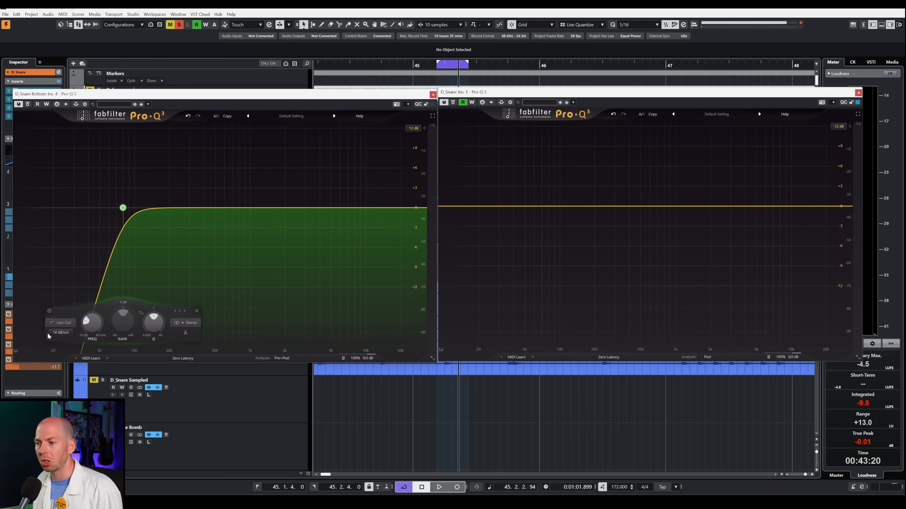
Step: Try the D_Snare Bottom low cut at 72 dB/oct, move it to about 113 Hz at 18 dB/oct, and close both Pro-Q 3 windows
mouse_move(123, 209)
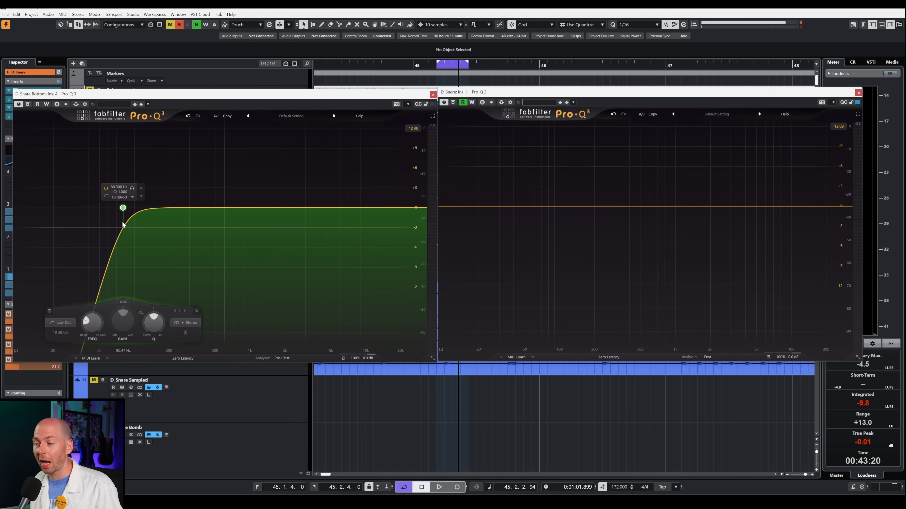
scroll(60, 332, "up", 5)
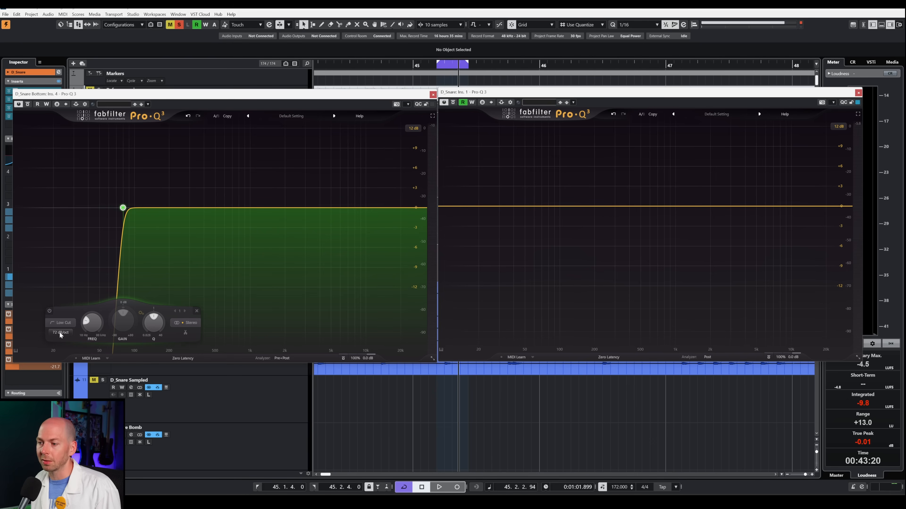
left_click_drag(123, 208, 140, 207)
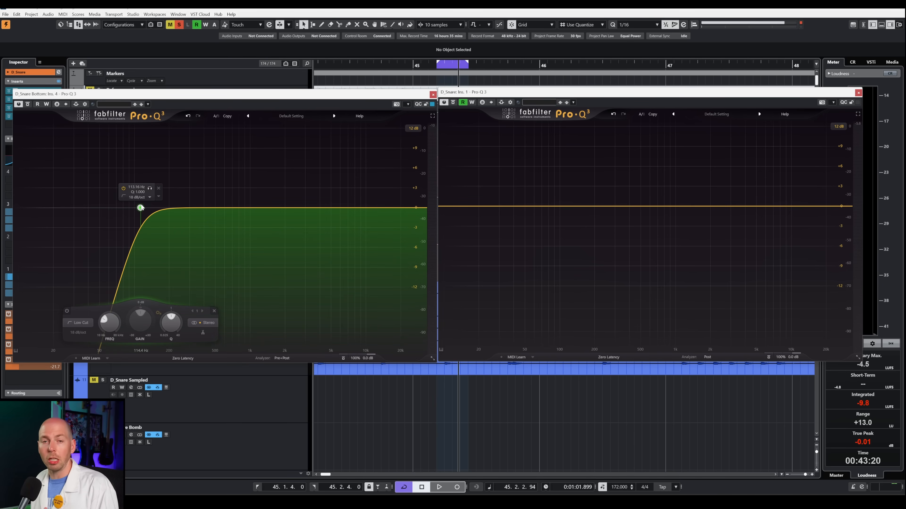
left_click(433, 94)
left_click(858, 92)
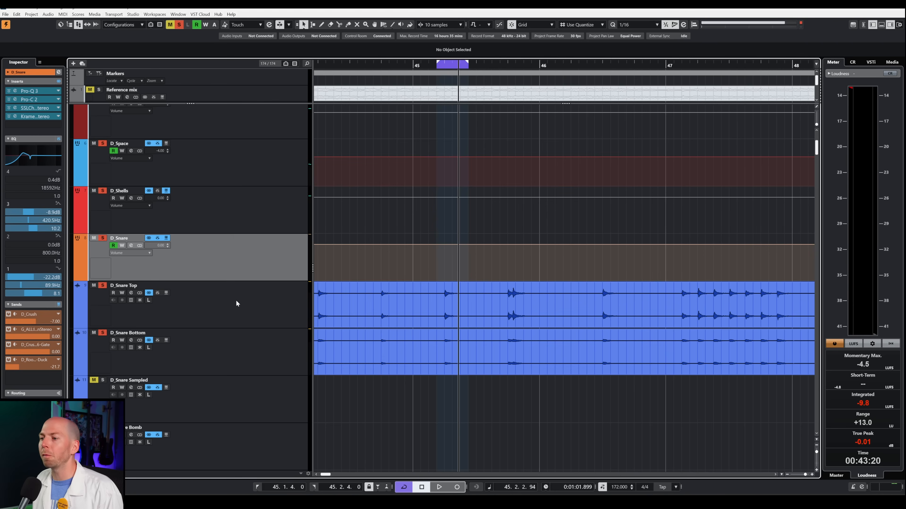
Step: Alternate the track selection between D_Snare Top and D_Snare Bottom to point out the two snare microphones
left_click(254, 319)
left_click(251, 352)
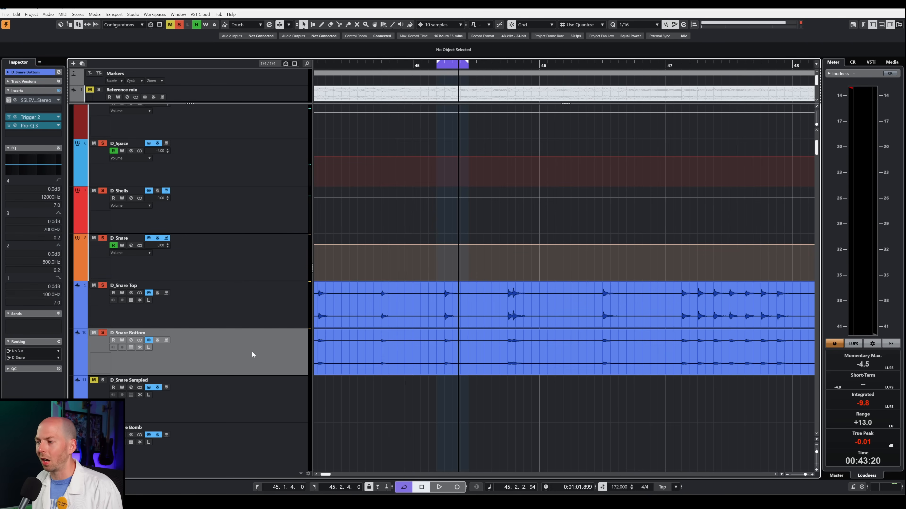
left_click(251, 310)
left_click(249, 343)
left_click(251, 309)
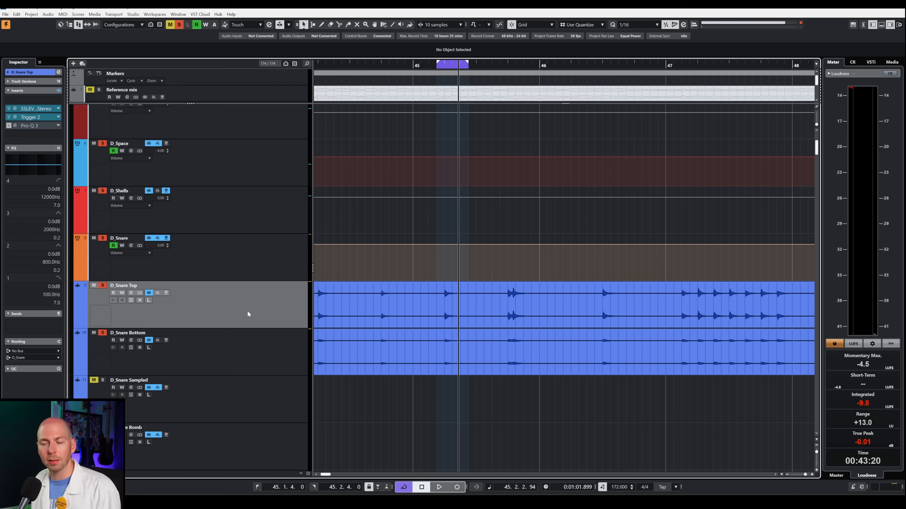
Step: Open Pro-Q 3 on the D_Snare group and loop the snare hit to examine the combined spectrum
left_click(247, 263)
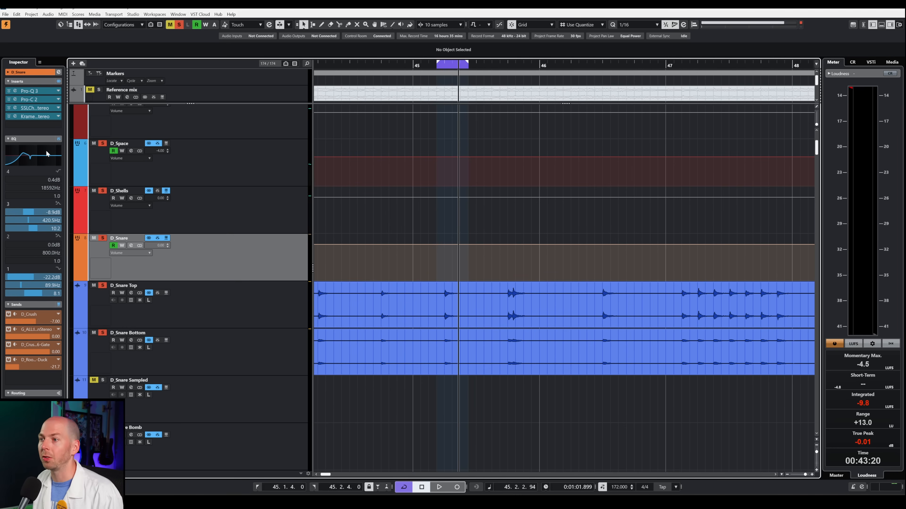
left_click(36, 91)
left_click(36, 91)
left_click(35, 91)
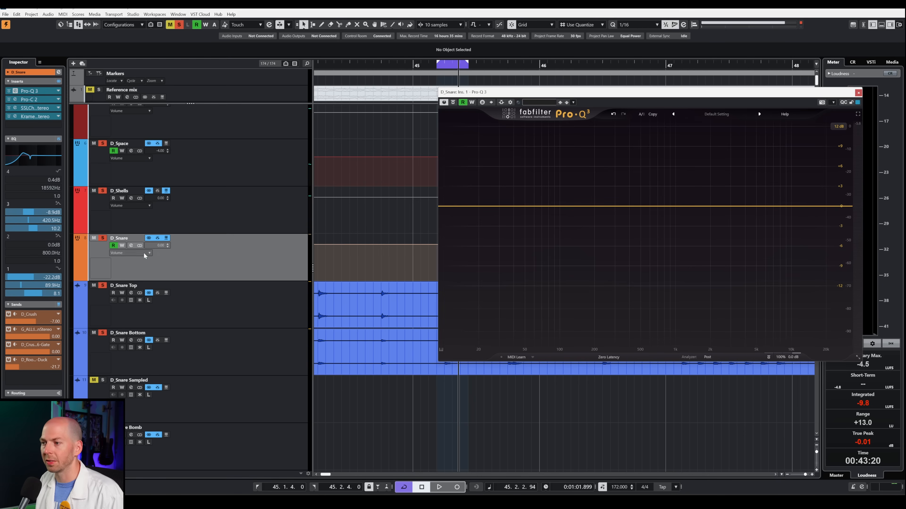
key("space")
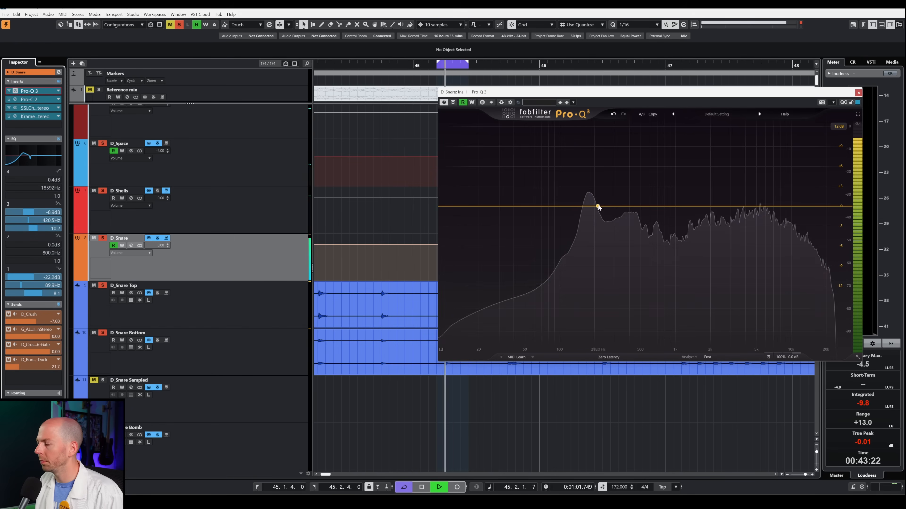
key("space")
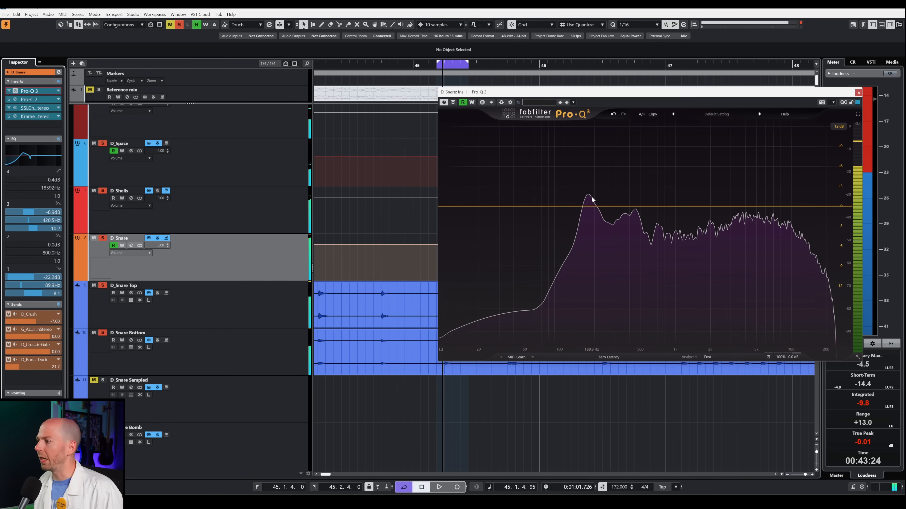
Step: Add a low cut at about 18 Hz to the D_Snare group's Pro-Q 3 and set its slope to 48 dB/oct
left_click(473, 206)
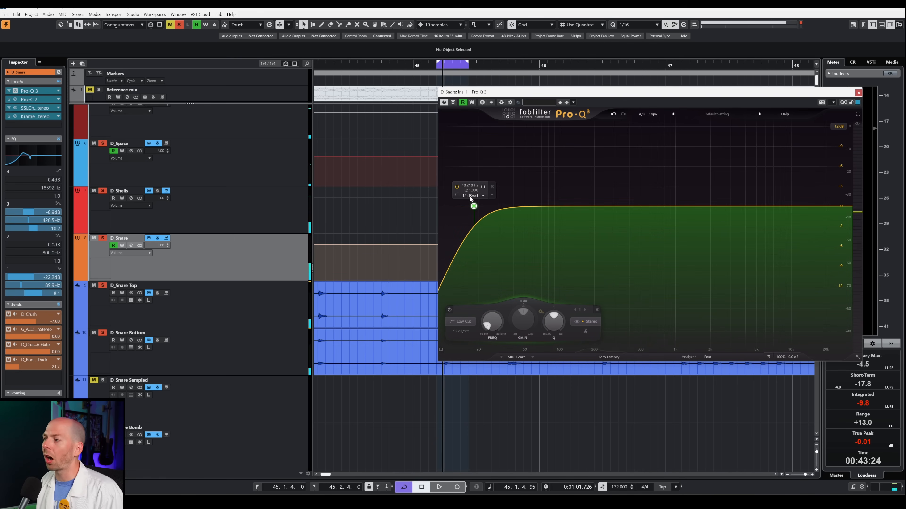
scroll(470, 197, "up", 8)
scroll(470, 196, "down", 2)
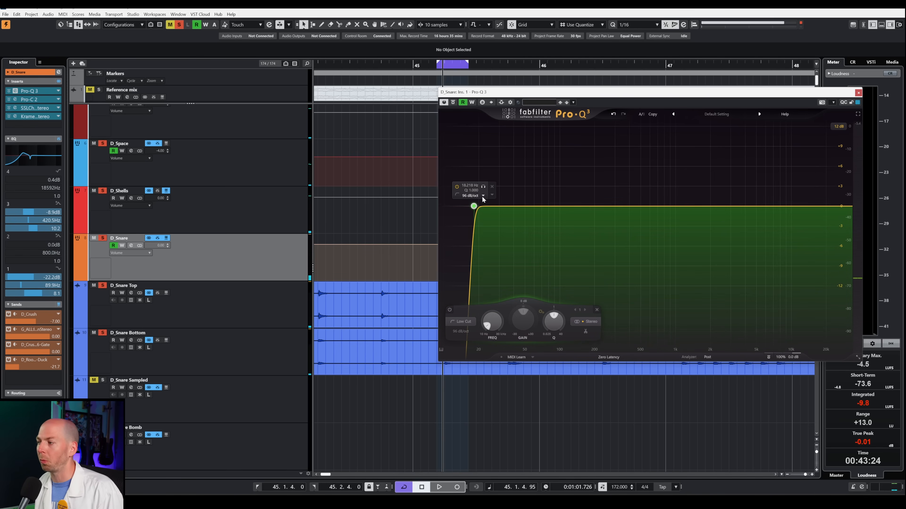
scroll(470, 196, "down", 1)
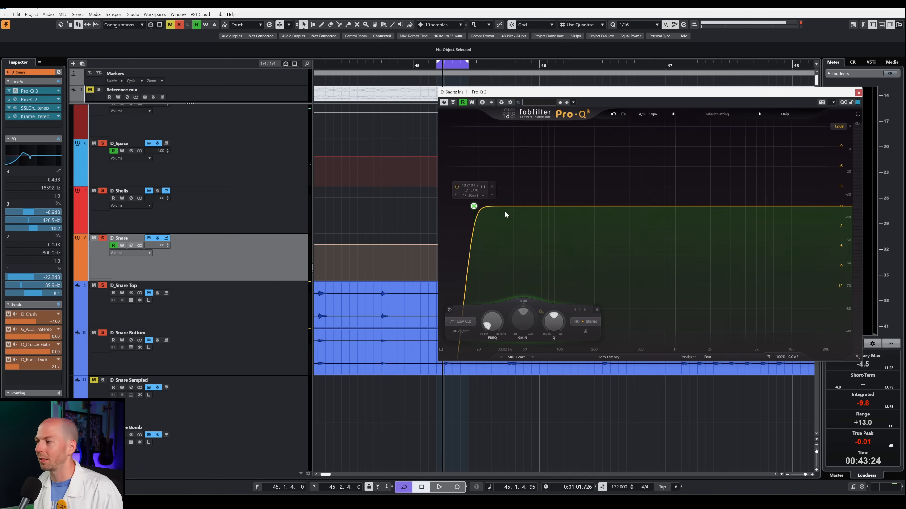
Step: Loop the snare hit while sweeping the D_Snare group's low cut up to about 98 Hz and lowering it slightly
key("space")
left_click_drag(202, 204, 289, 200)
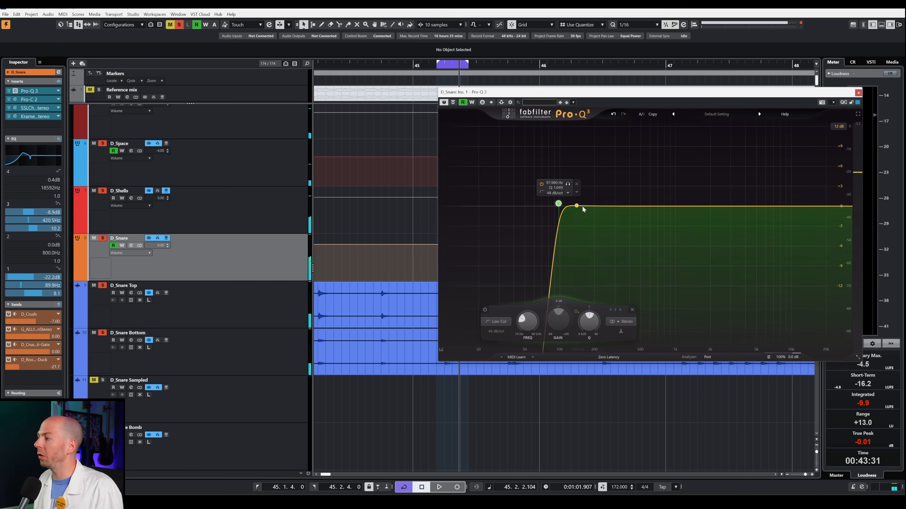
left_click(516, 199)
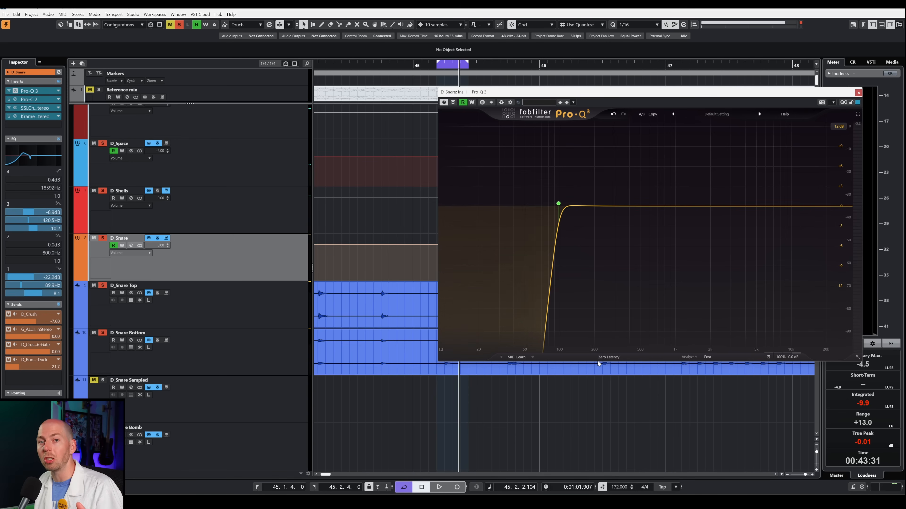
key("space")
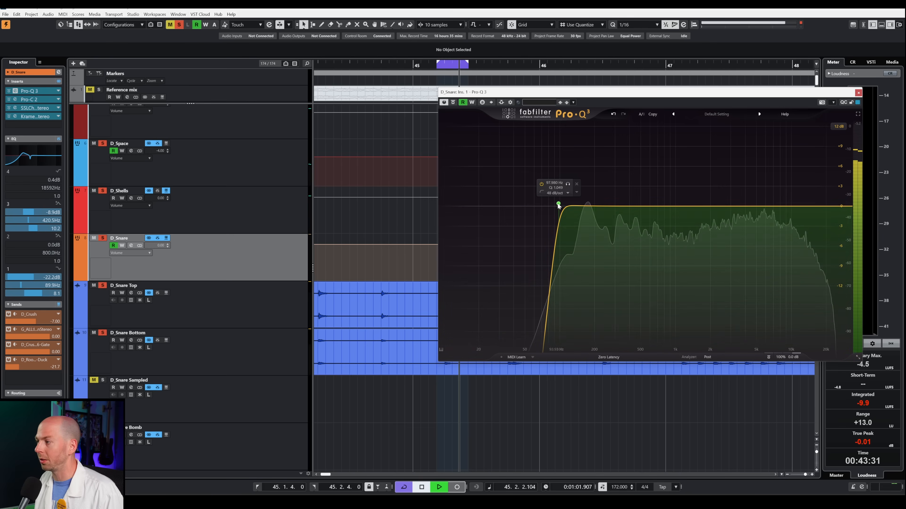
mouse_move(559, 206)
left_mouse_down()
mouse_move(515, 205)
mouse_move(553, 204)
left_mouse_up()
key("space")
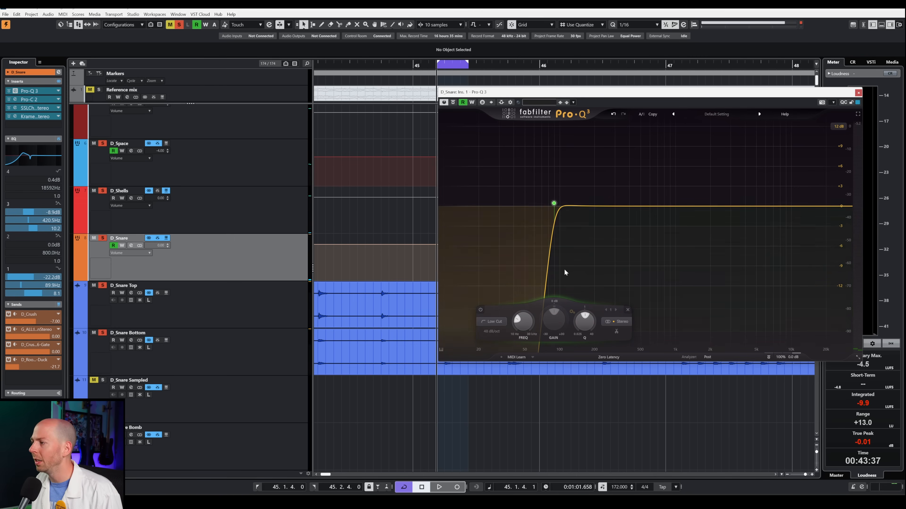
Step: Select the D_Snare Top and D_Snare Bottom tracks and the D_Snare group in turn, and close the group's Pro-Q 3 window
left_click(261, 304)
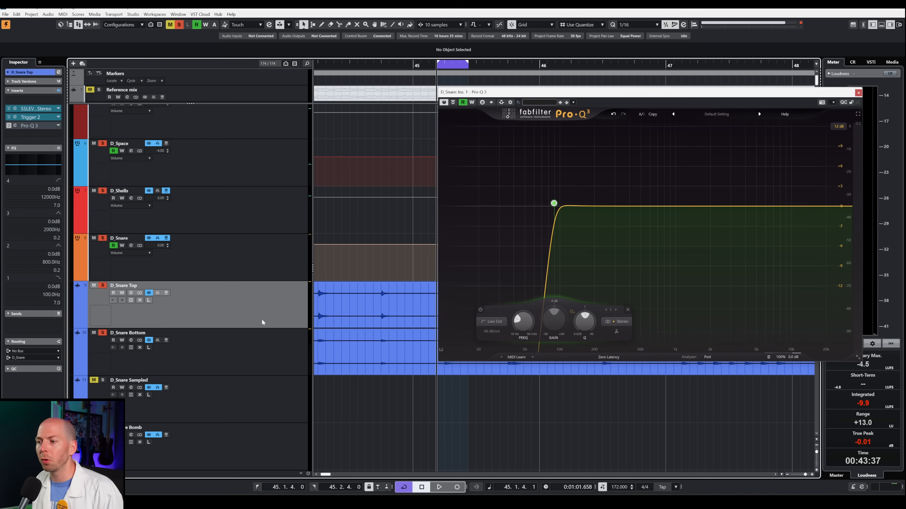
left_click(261, 332)
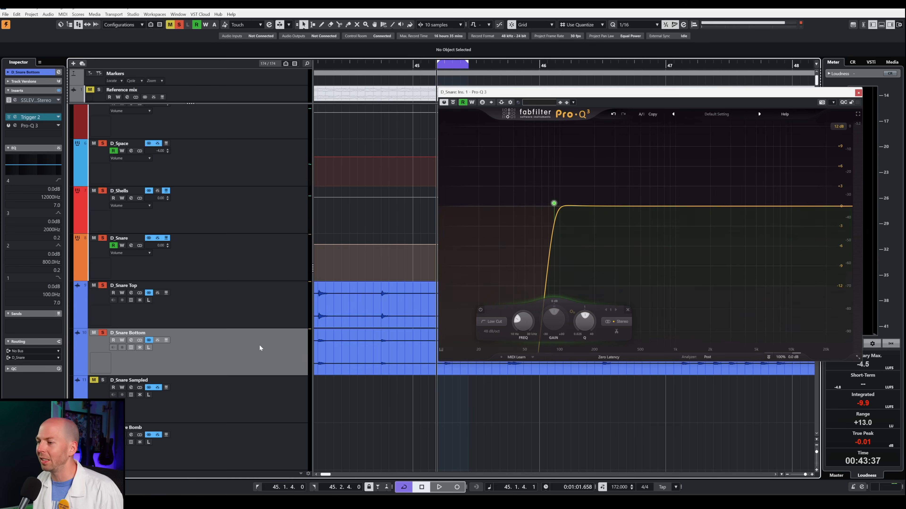
left_click(259, 320)
left_click(201, 254)
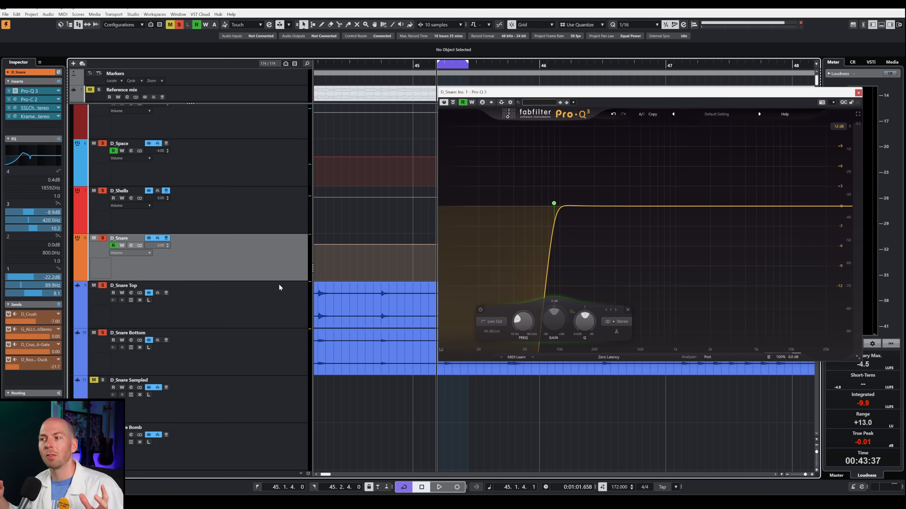
left_click(859, 94)
Step: Select the D_Kick In, D_Kick Out and D_Sub Kick tracks one by one, finishing with all three selected together
scroll(205, 278, "down", 6)
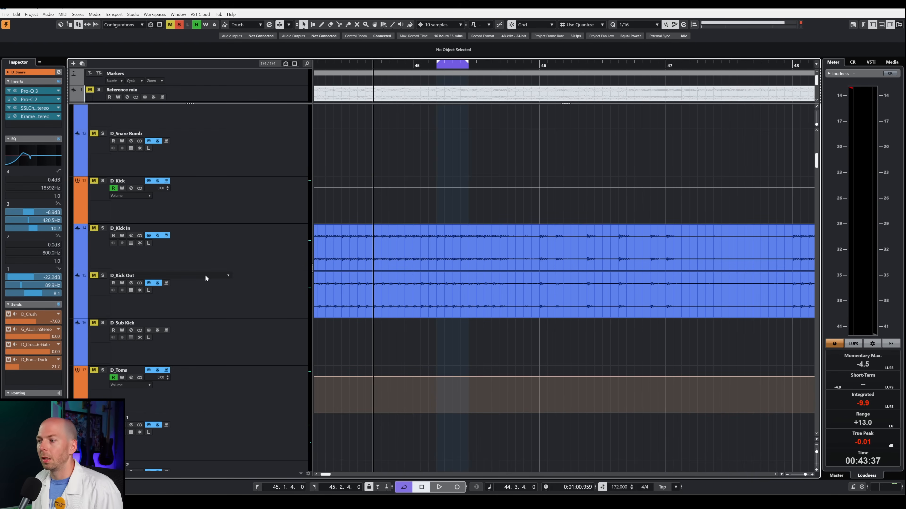
left_click(259, 228)
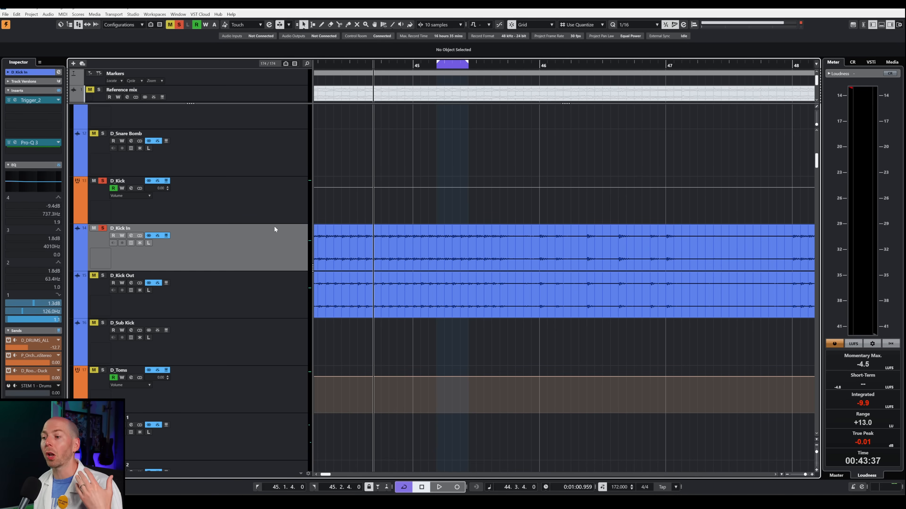
left_click(254, 296)
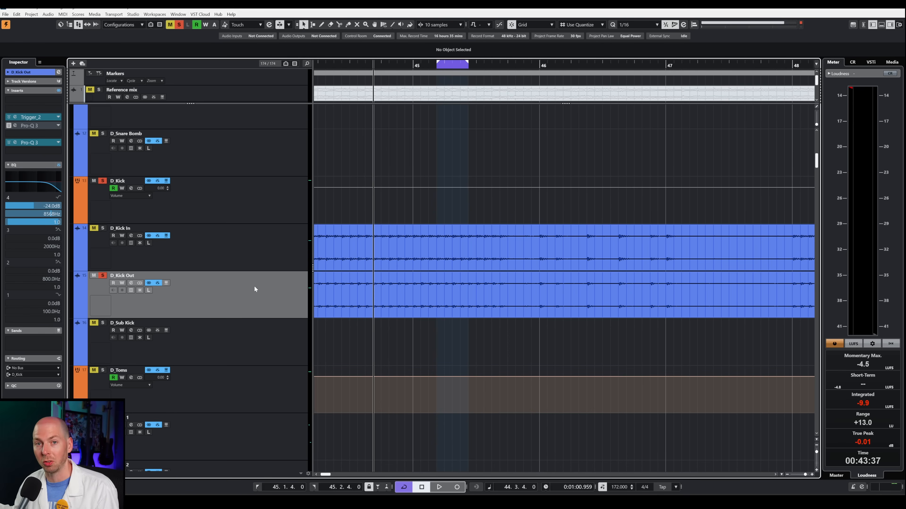
left_click(274, 350)
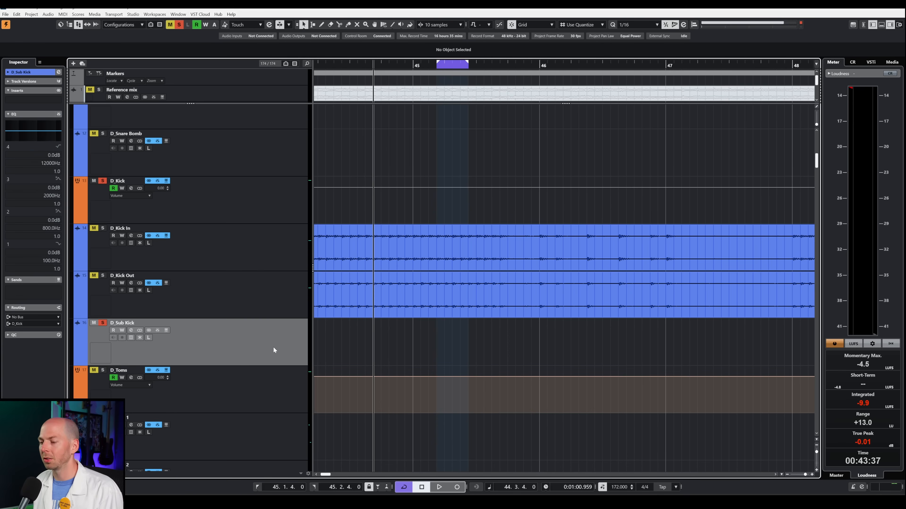
left_click(273, 257, "shift")
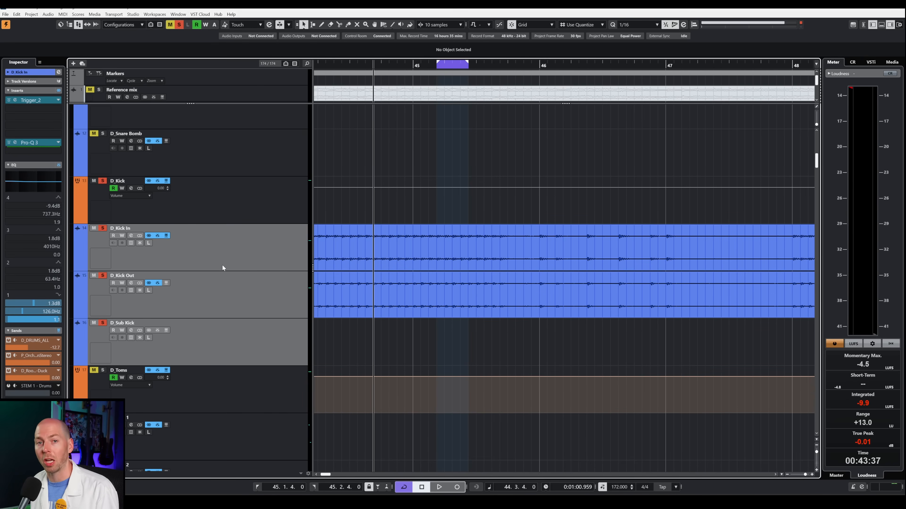
Step: Select D_Kick Out alone, switch to D_Kick In, and open the D_Kick In track's Pro-Q 3
left_click(263, 301)
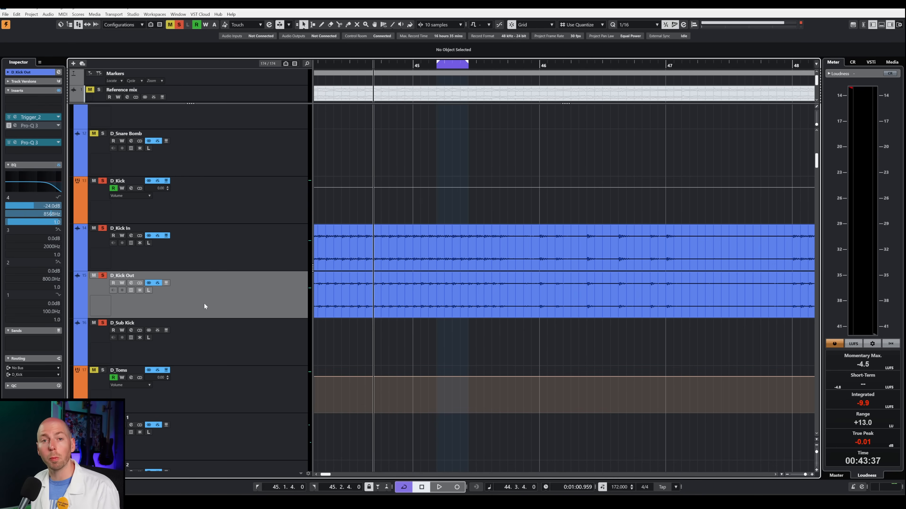
left_click(279, 263)
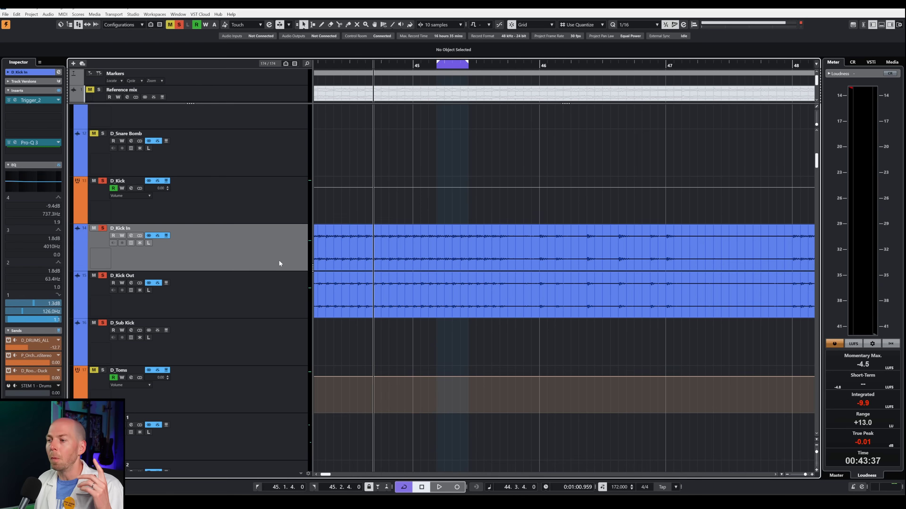
left_click(41, 143)
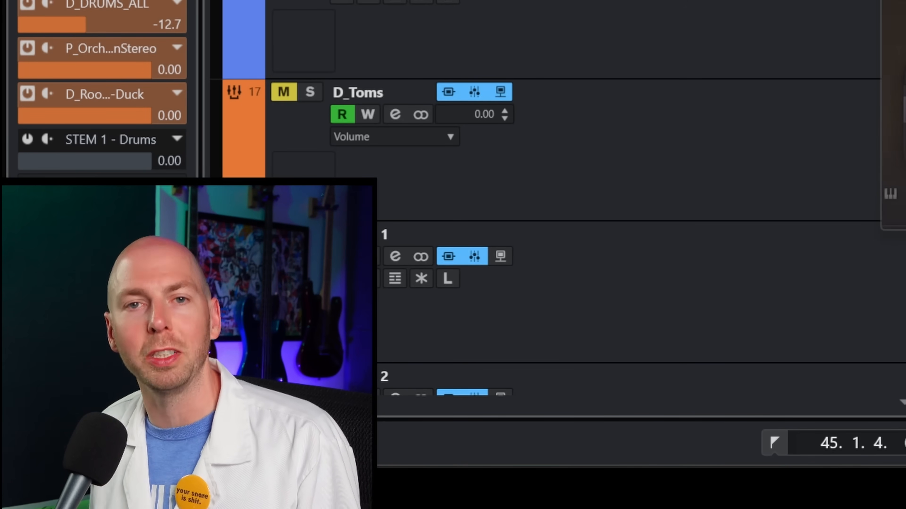
Step: Set the D_Kick In track's Pro-Q 3 processing mode to Linear Phase
left_click(464, 413)
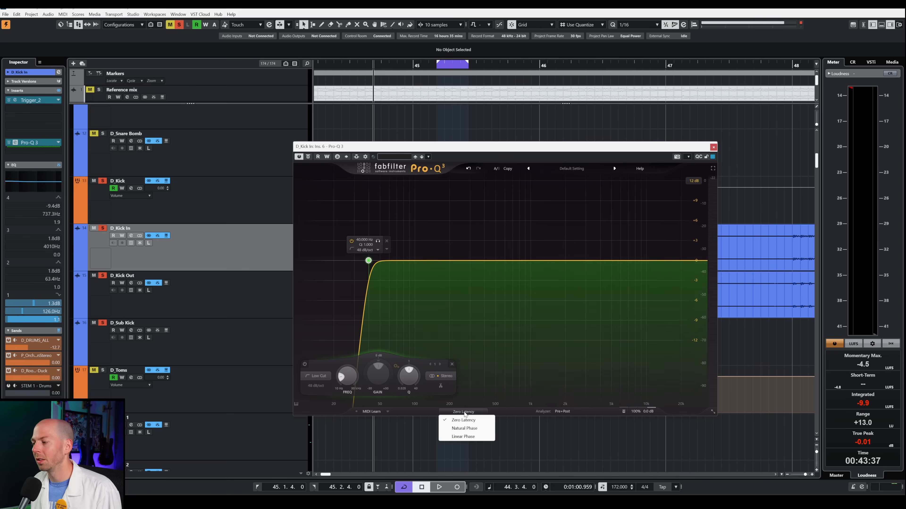
left_click(464, 436)
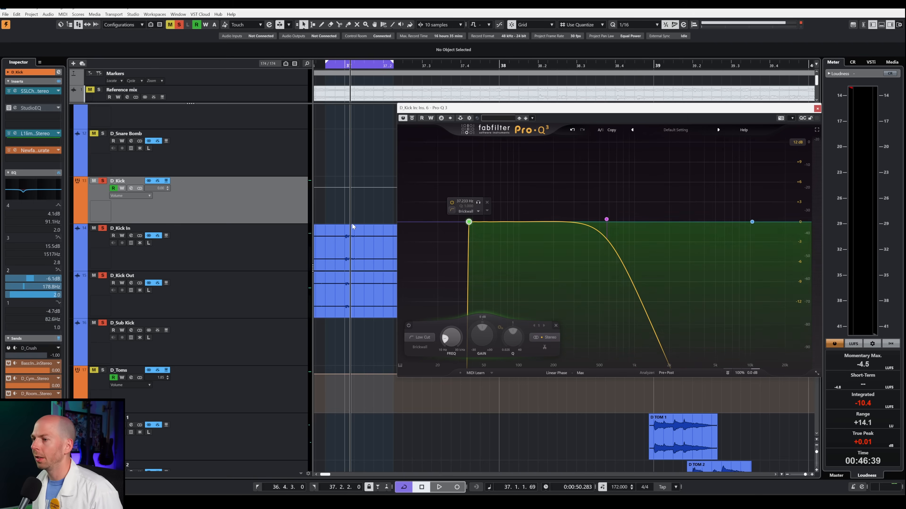
Step: Select the D_Snare group and audition its looped snare hit through the brickwall low cut, pausing and restarting playback
scroll(244, 219, "up", 6)
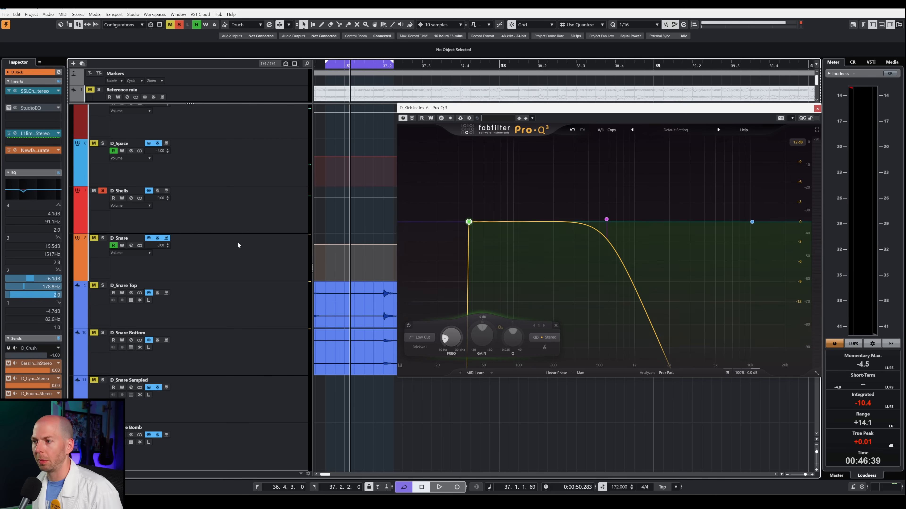
left_click(247, 239)
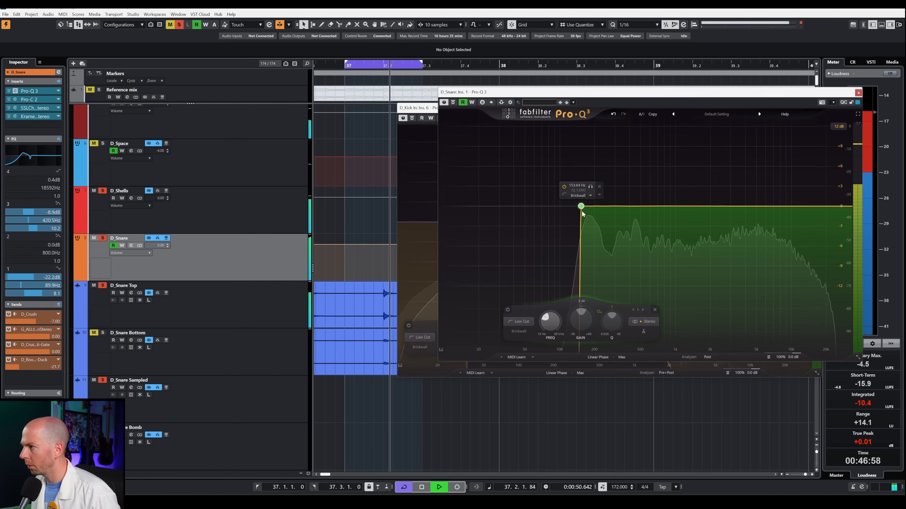
key("space")
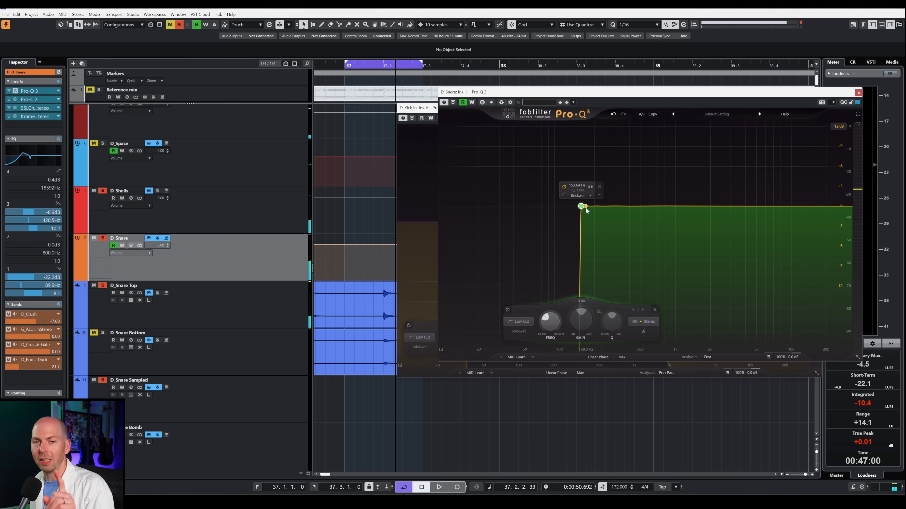
key("space")
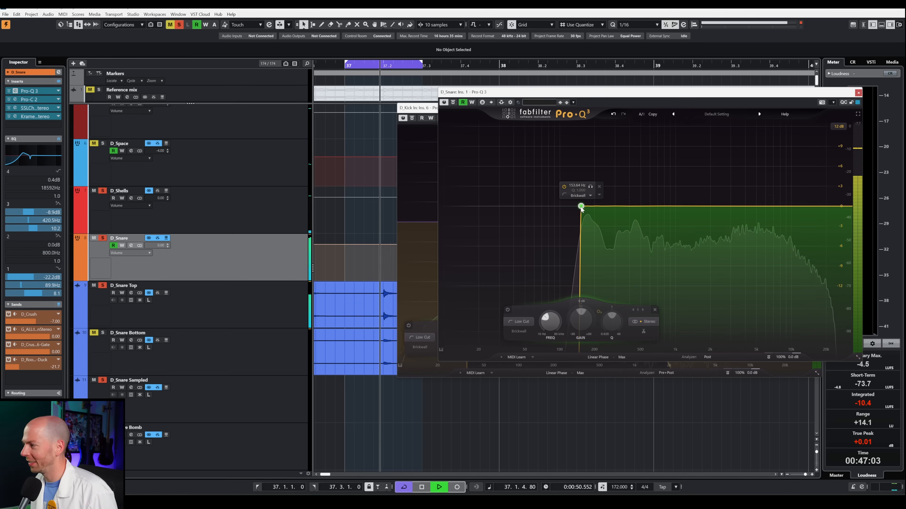
Step: Lower the D_Snare group's low cut to about 147 Hz and compare the loop with Pro-Q 3 active and bypassed, leaving it bypassed
left_click_drag(583, 210, 580, 210)
left_click(453, 103)
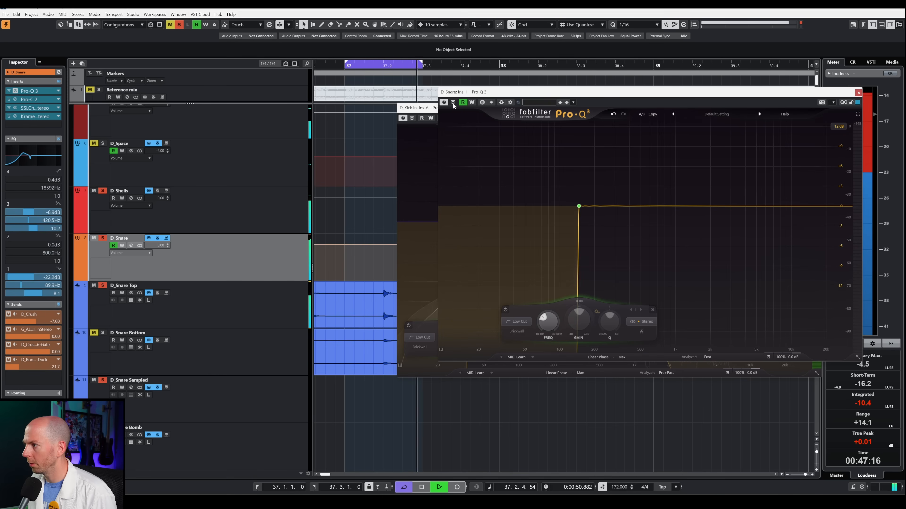
left_click(453, 103)
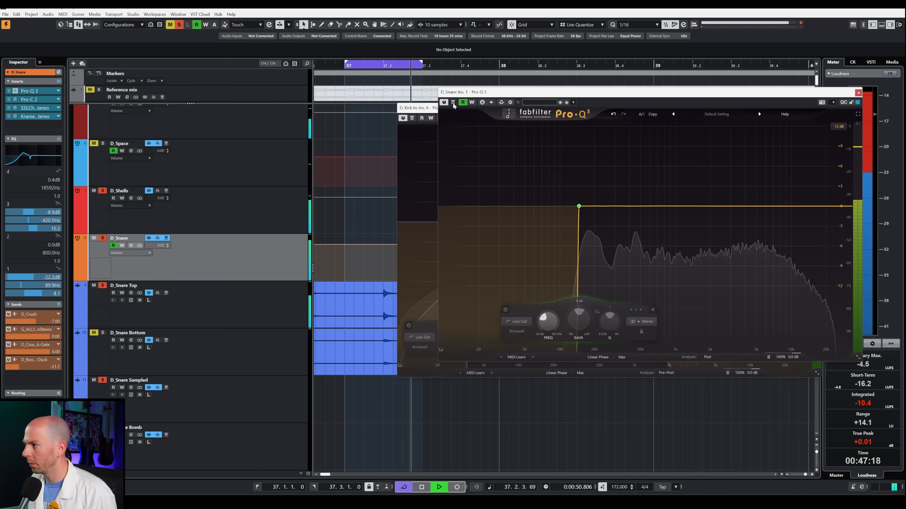
left_click(453, 102)
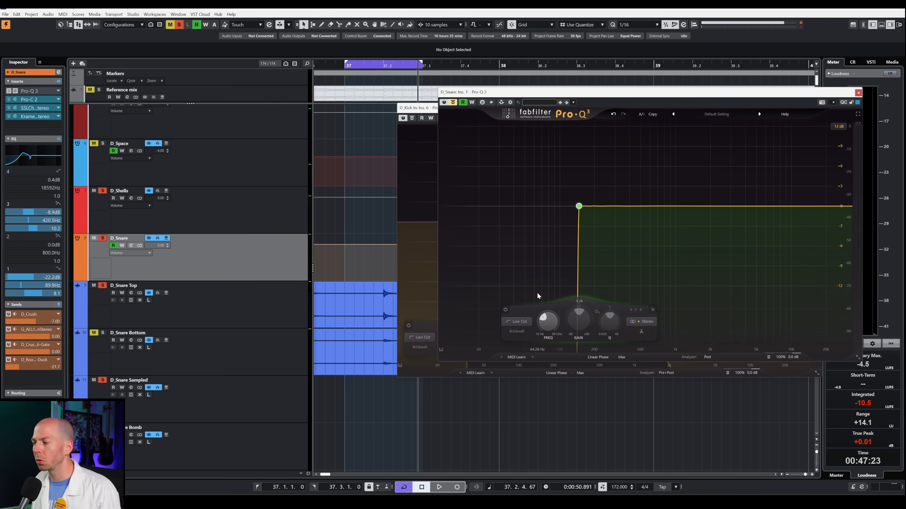
Step: Change the D_Snare group's low cut slope to 36 dB/oct and raise its frequency to about 316 Hz
scroll(516, 333, "down", 3)
scroll(516, 334, "down", 1)
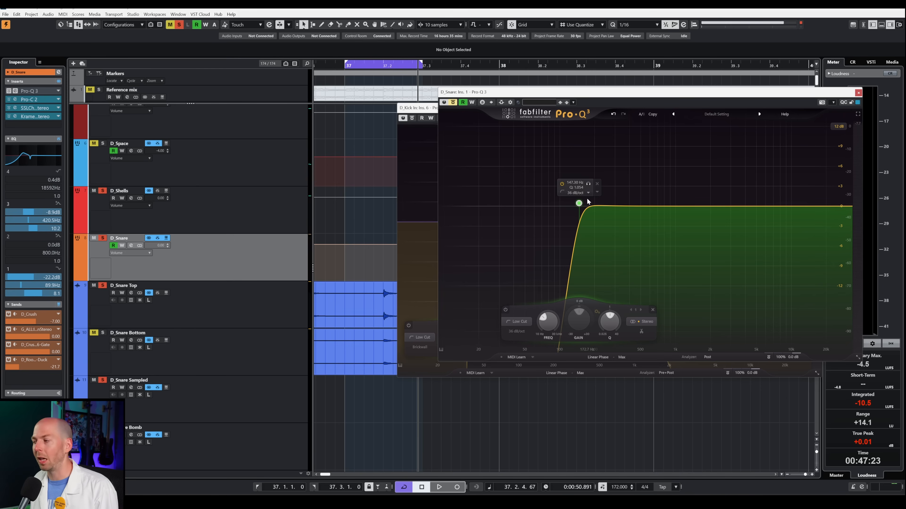
left_click_drag(578, 204, 617, 204)
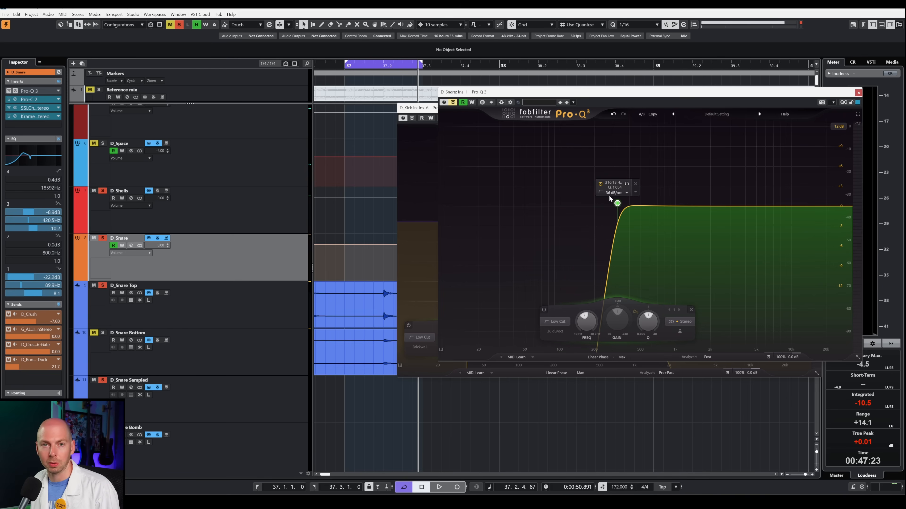